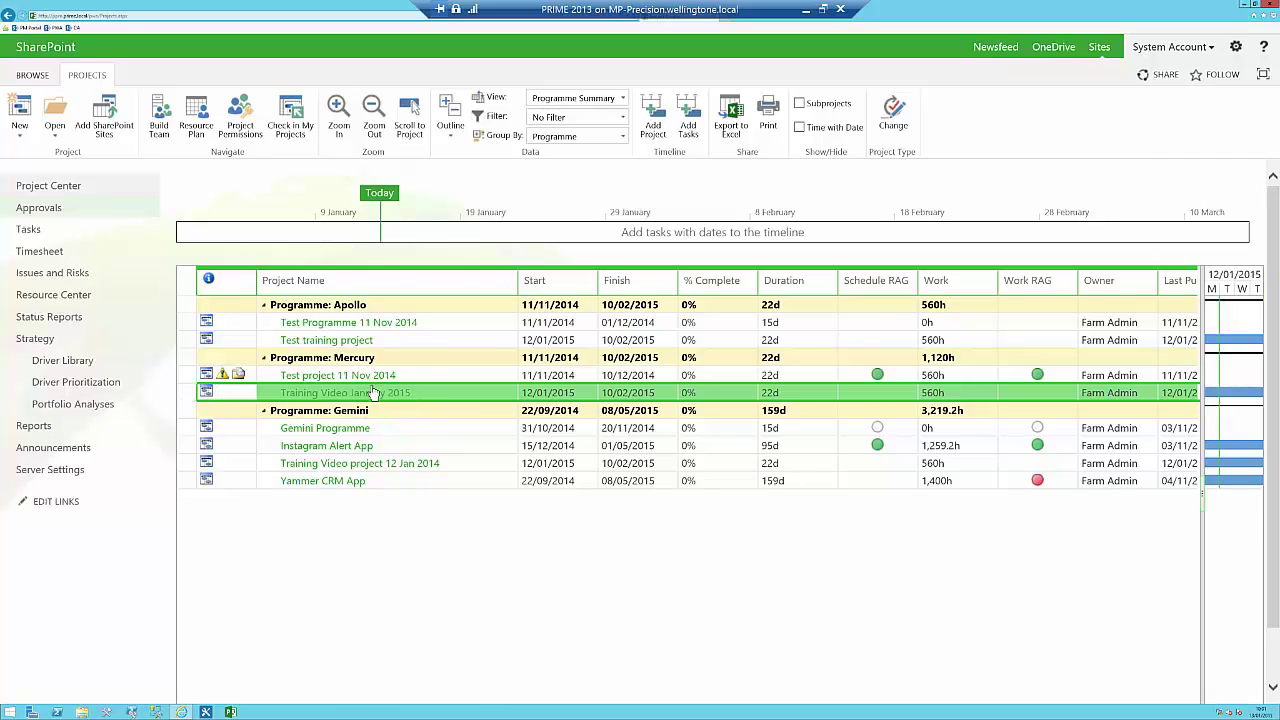
# Step: Open the Training Video January 2015 project for editing in Microsoft Project from Project Web App
pyautogui.click(55, 140)
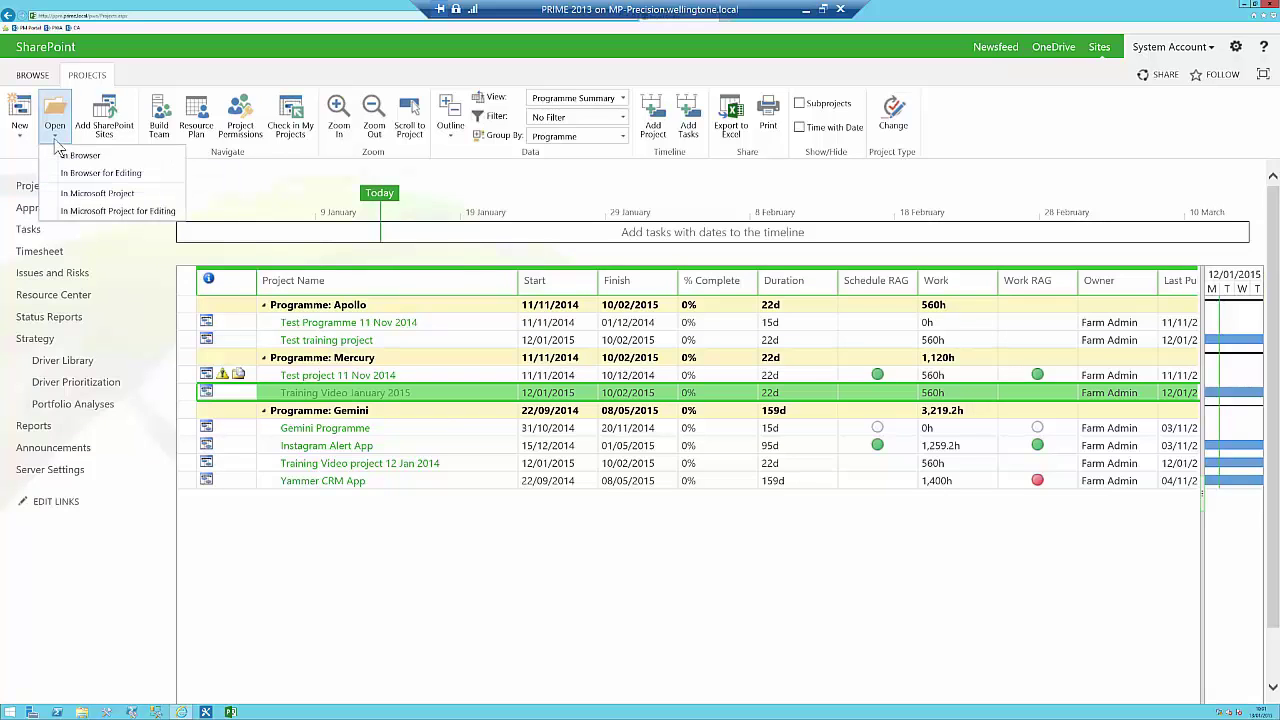
pyautogui.click(113, 218)
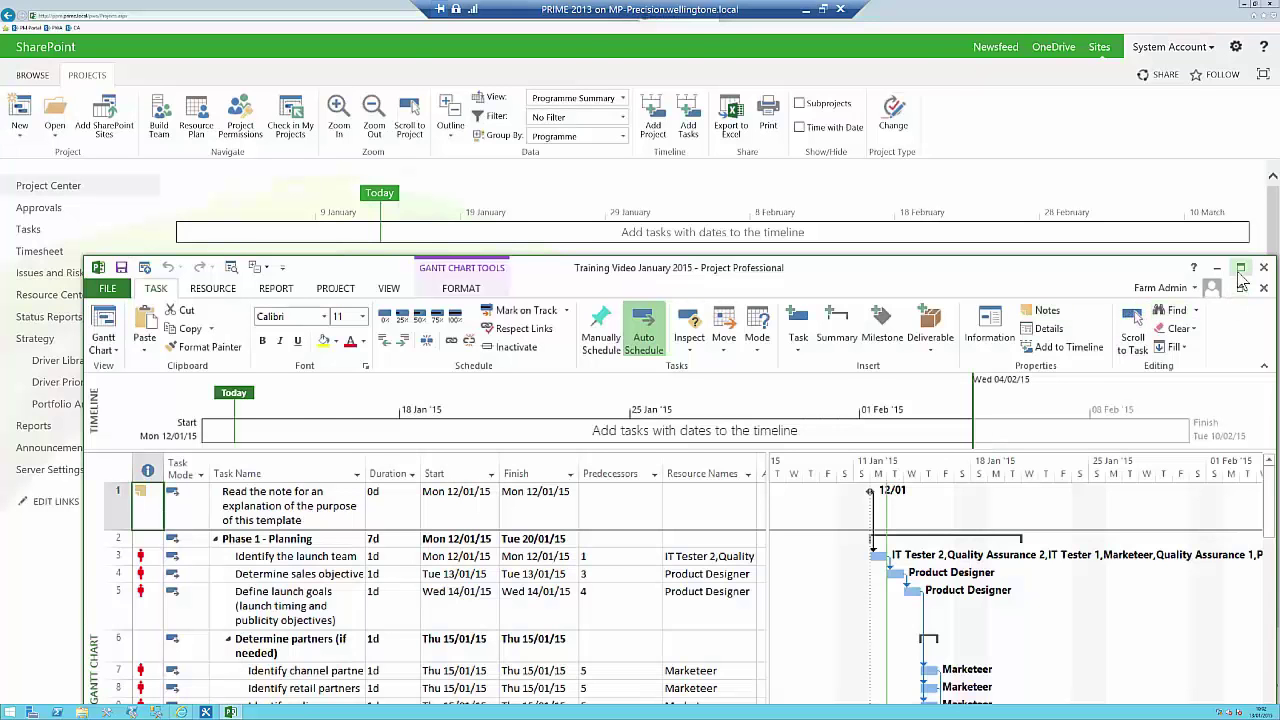
# Step: Maximise the loaded Microsoft Project window to show the Gantt Chart full-screen
pyautogui.click(1238, 262)
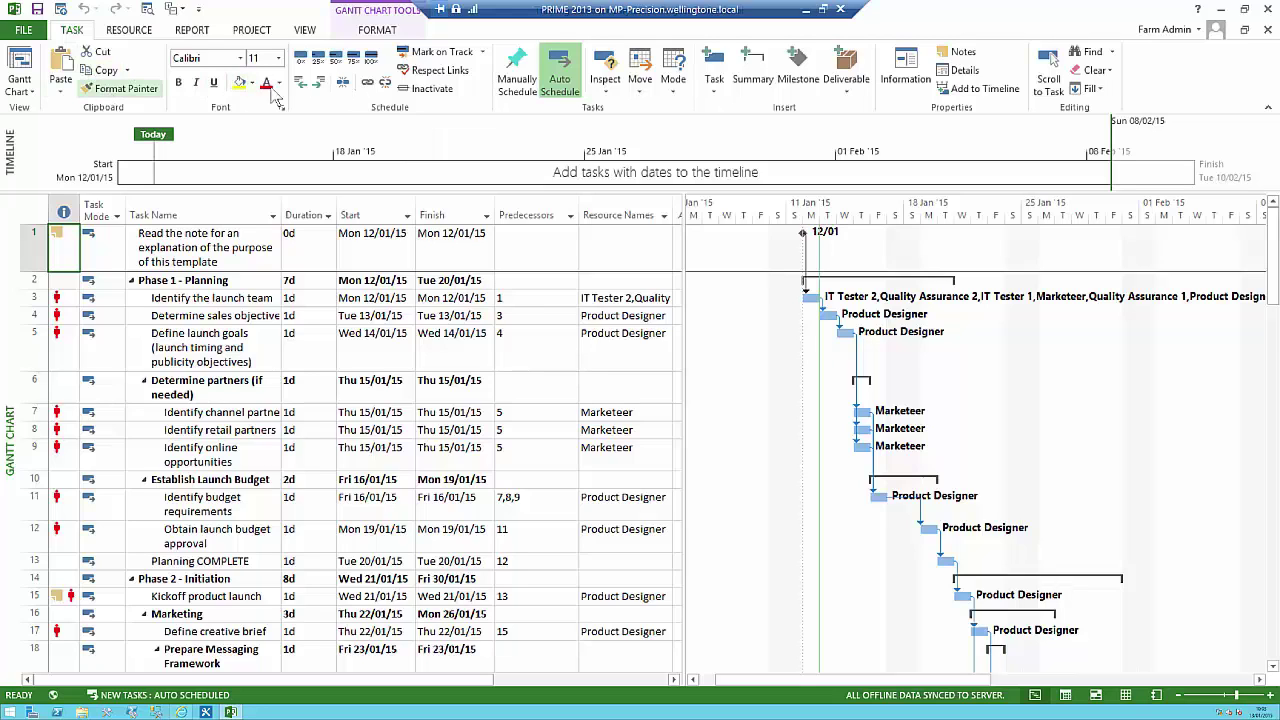
pyautogui.click(130, 30)
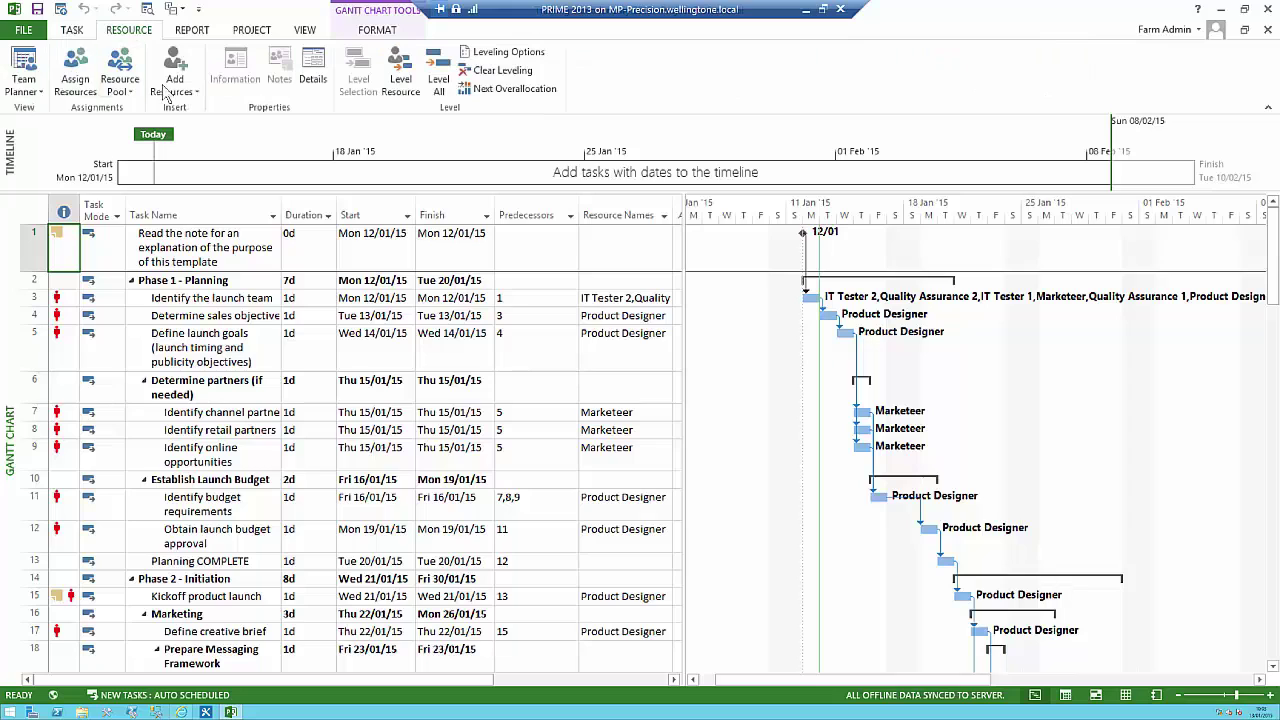
pyautogui.click(190, 32)
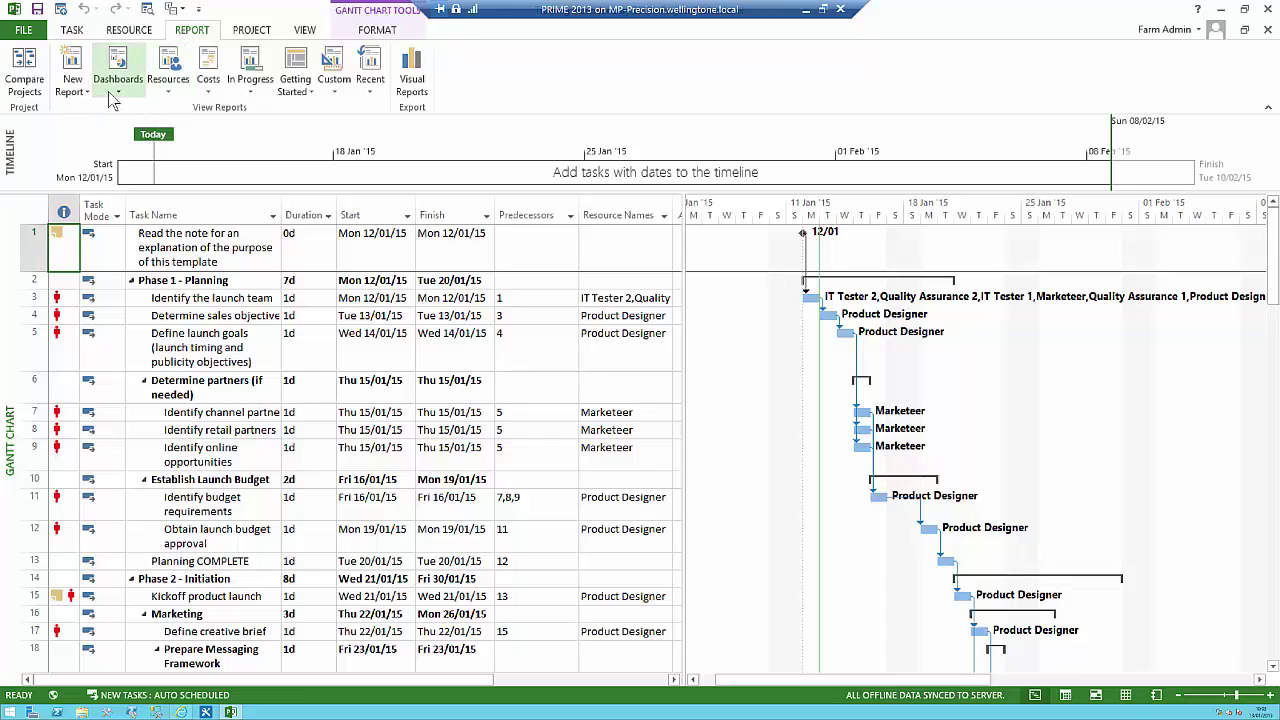
pyautogui.click(253, 32)
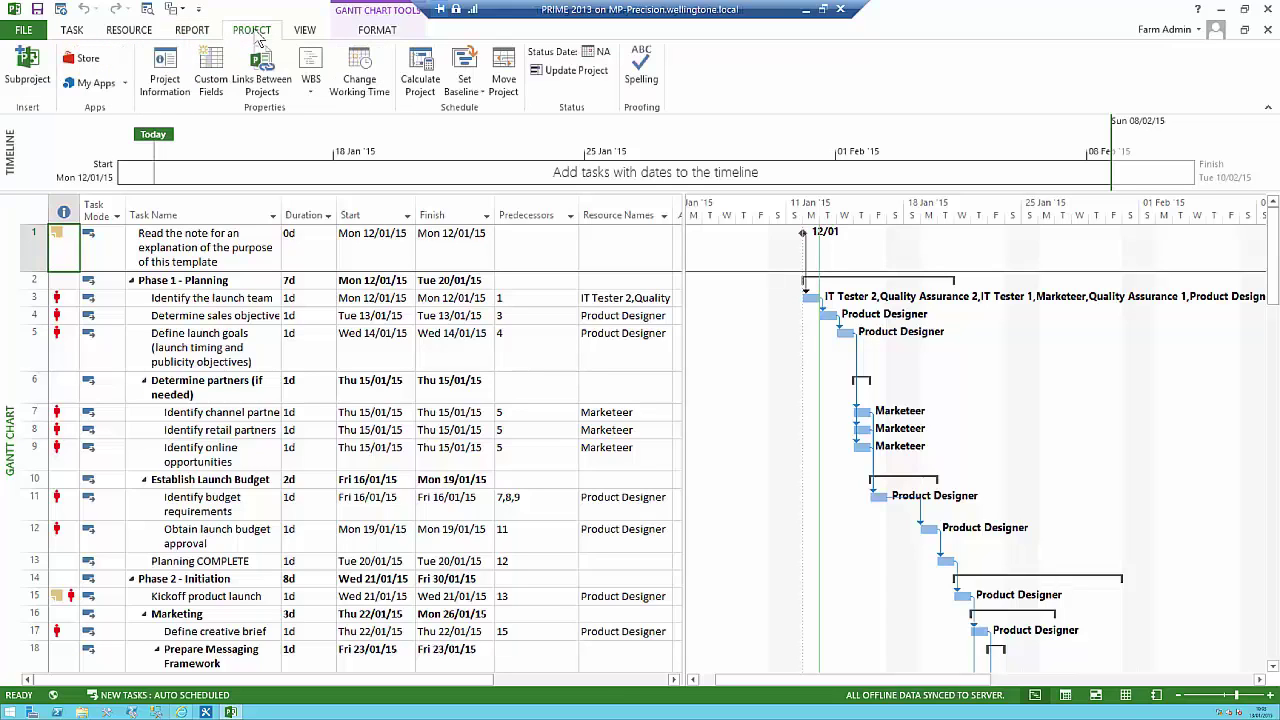
pyautogui.click(306, 32)
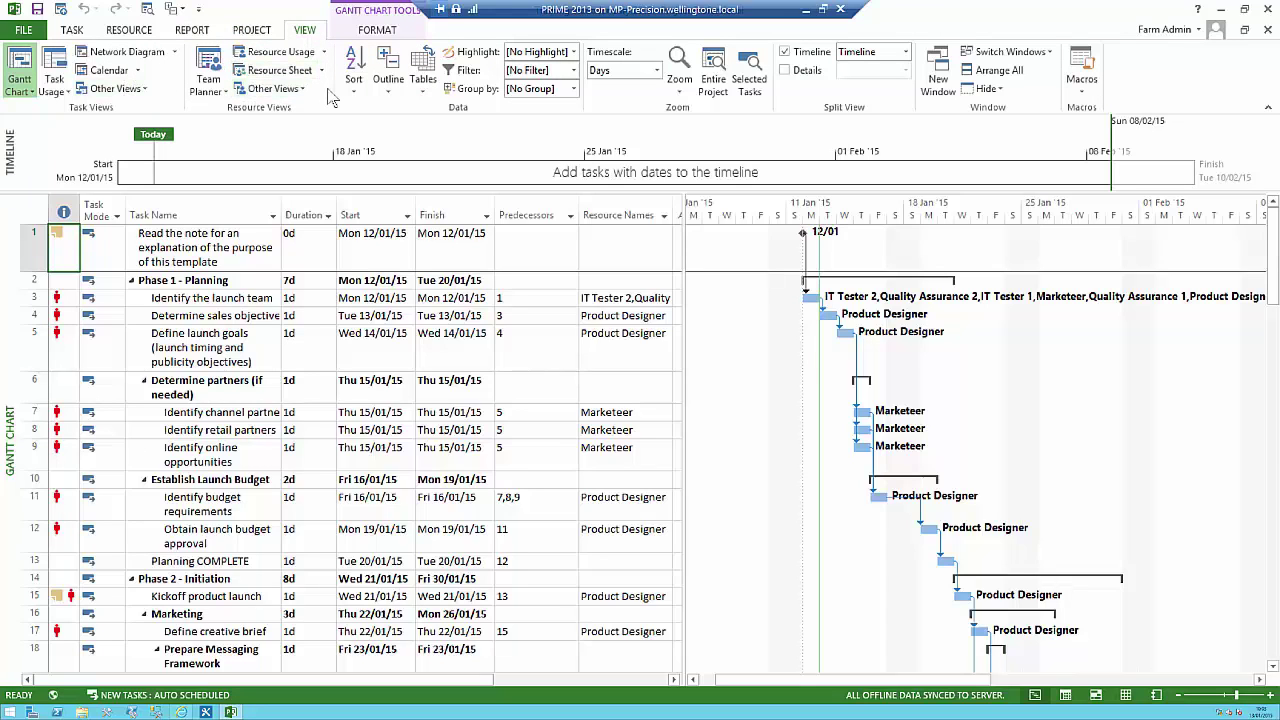
pyautogui.click(385, 32)
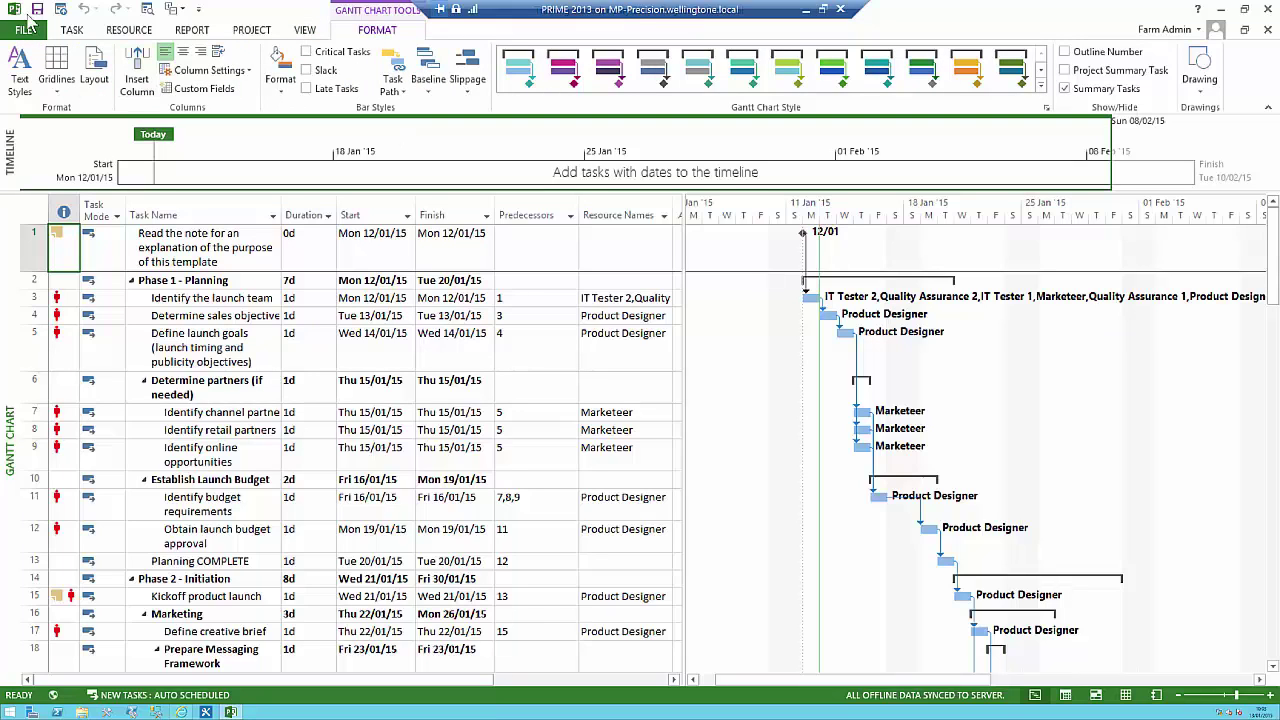
pyautogui.click(72, 30)
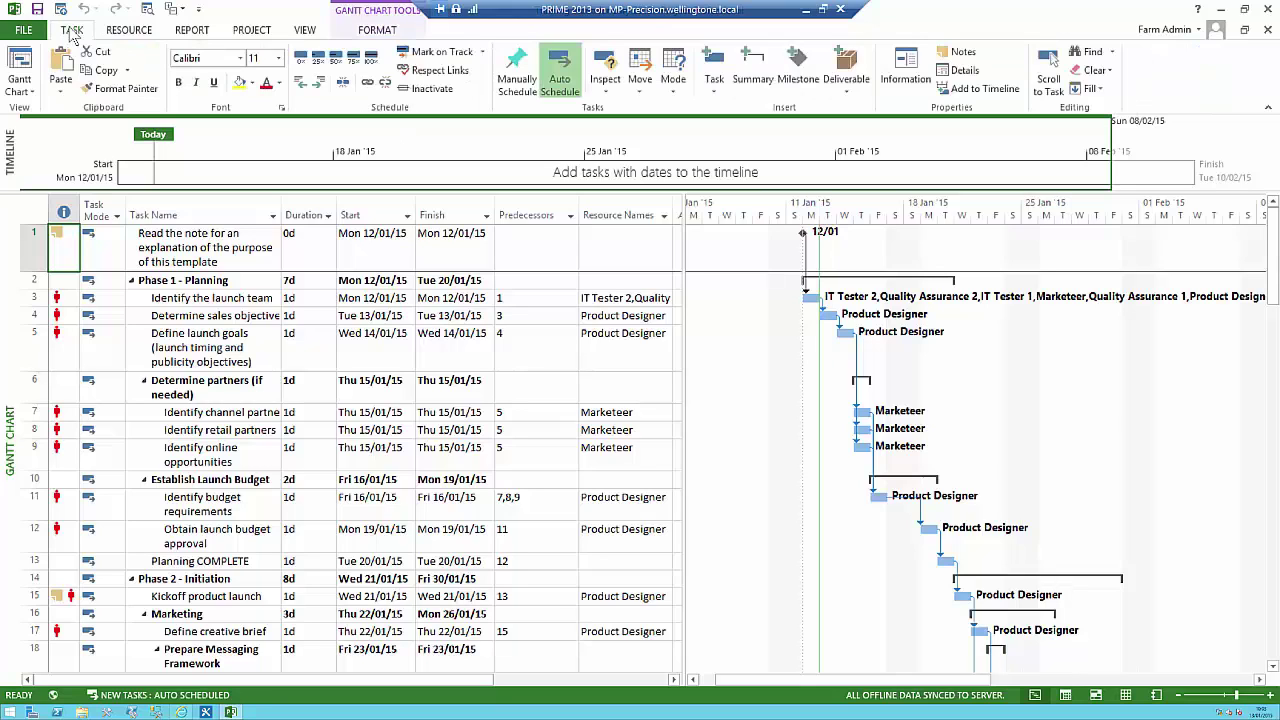
pyautogui.click(227, 284)
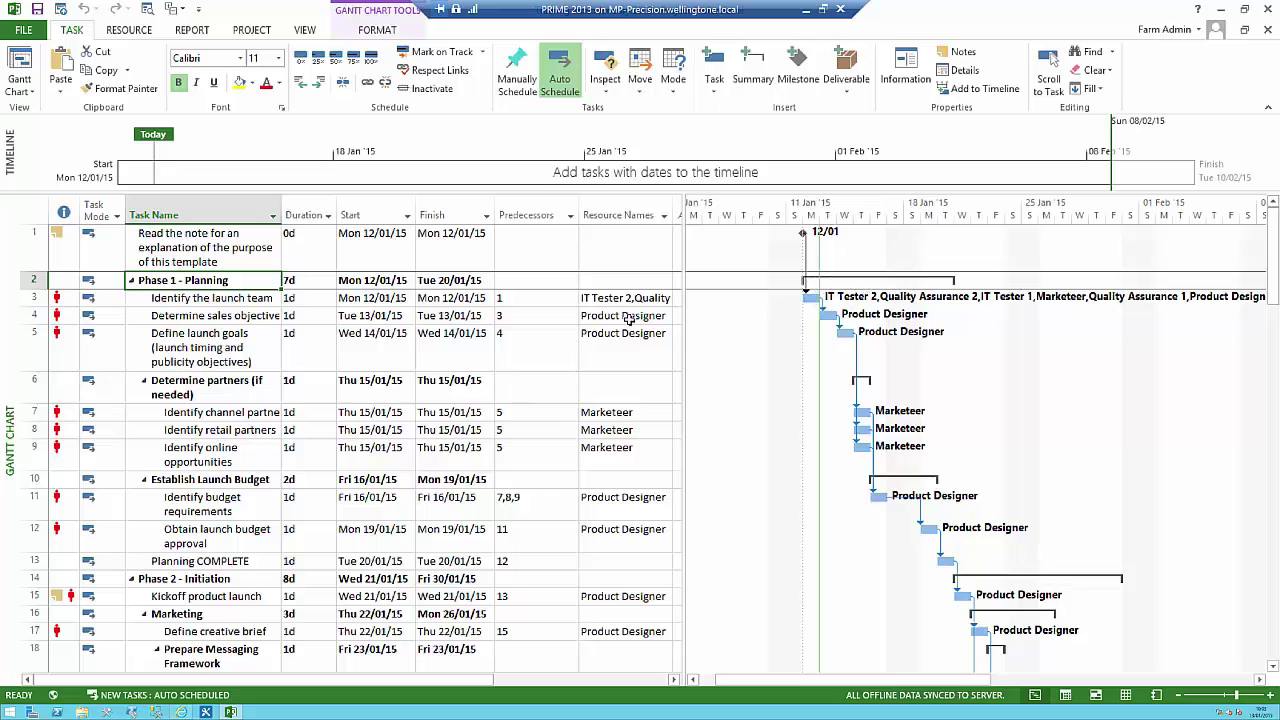
pyautogui.click(228, 299)
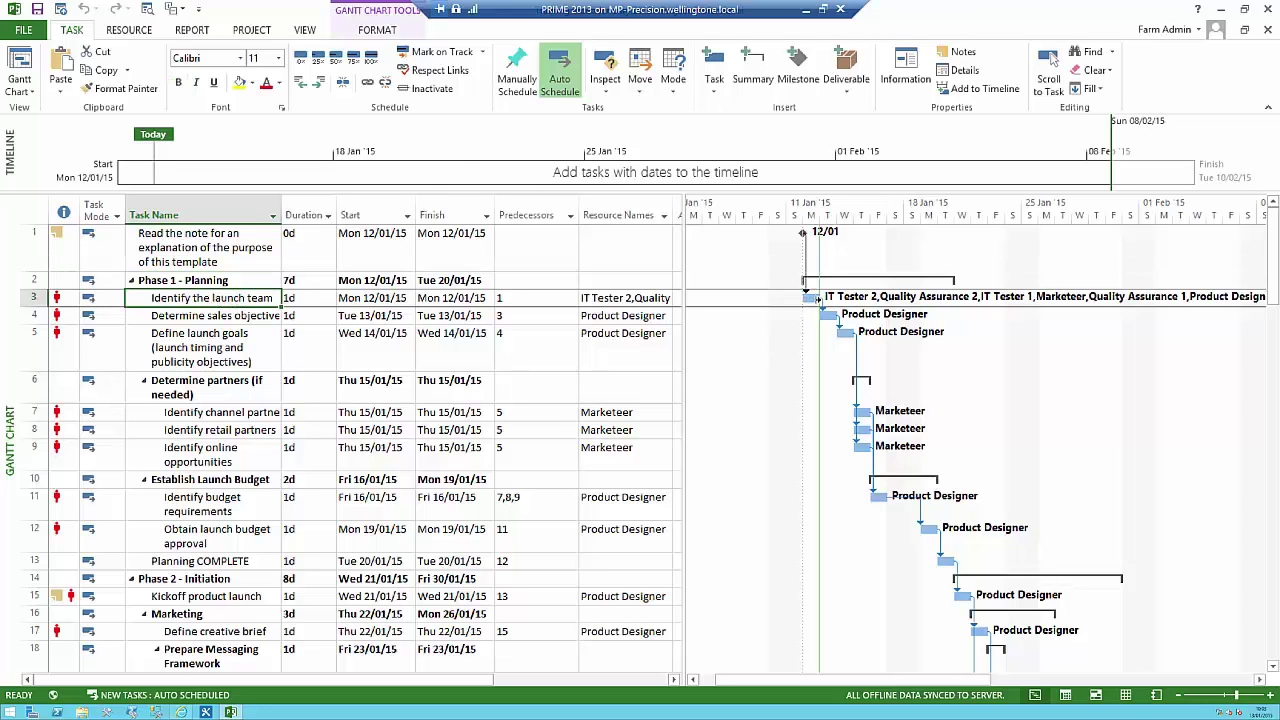
pyautogui.moveTo(811, 300)
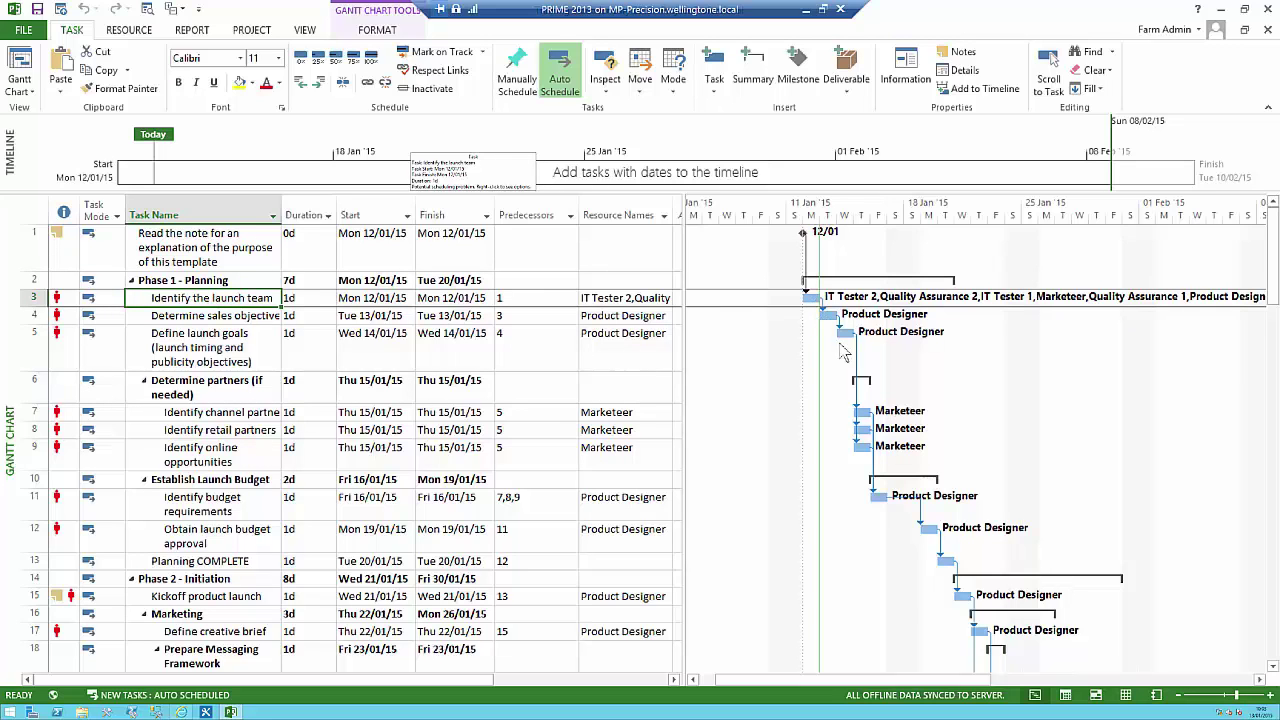
pyautogui.scroll(-3, 1277, 388)
pyautogui.scroll(-15, 1277, 388)
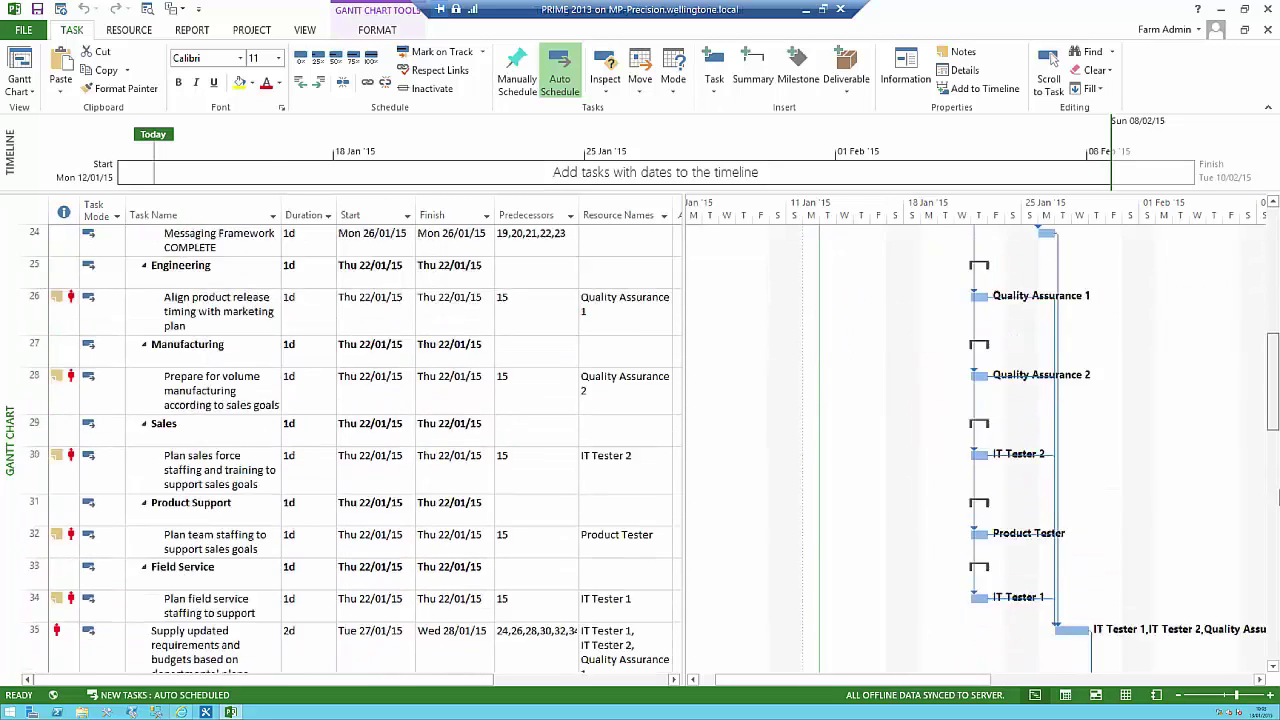
pyautogui.scroll(-1, 1272, 600)
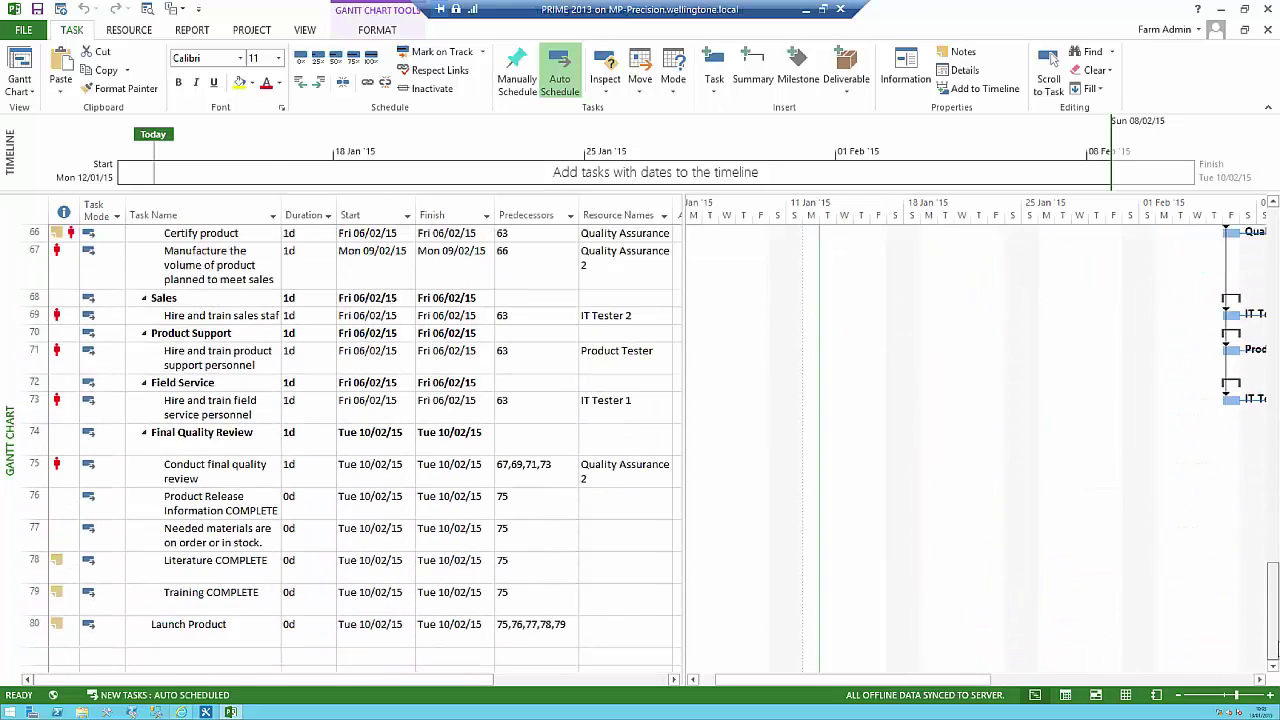
pyautogui.click(31, 534)
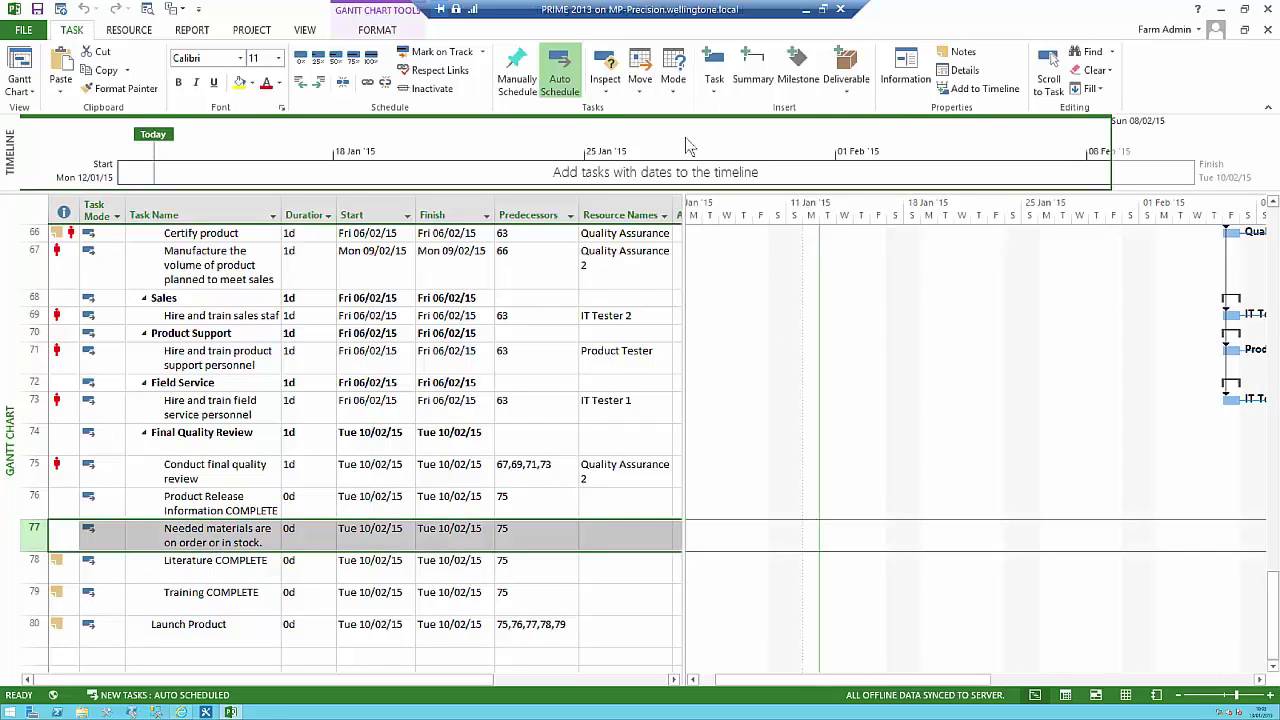
pyautogui.click(1047, 82)
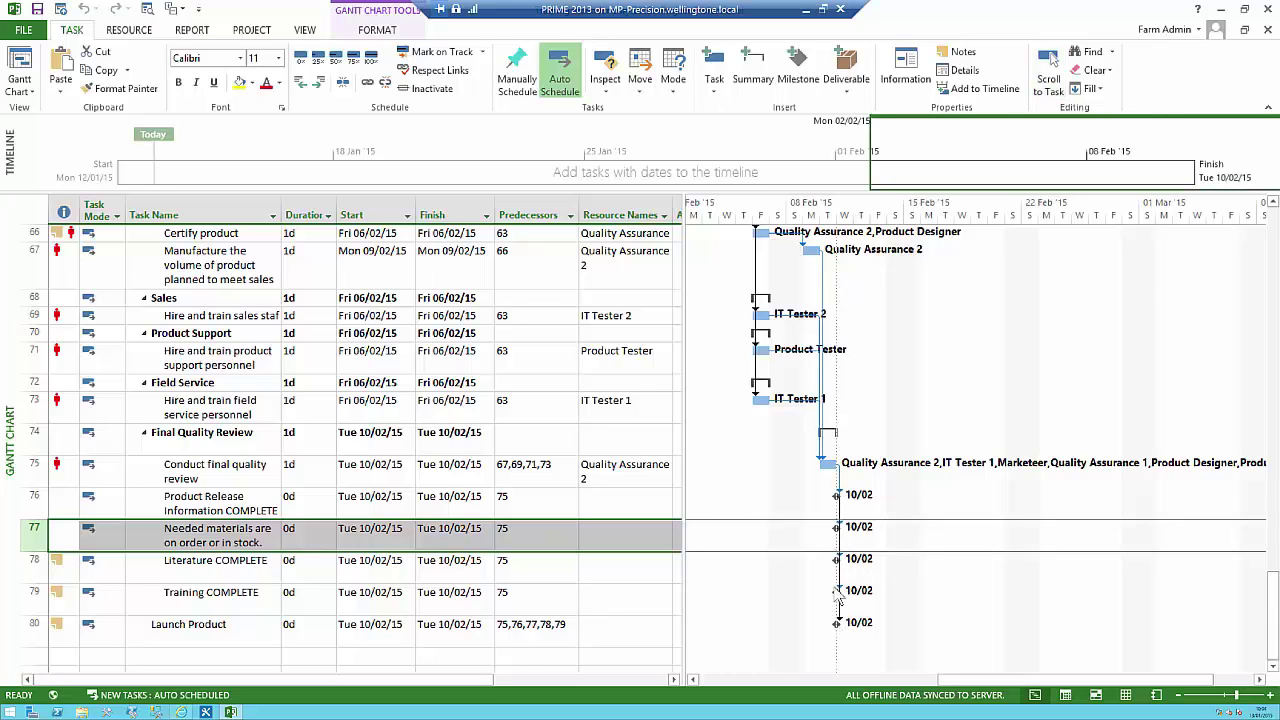
pyautogui.moveTo(1270, 614); pyautogui.dragTo(1270, 245)
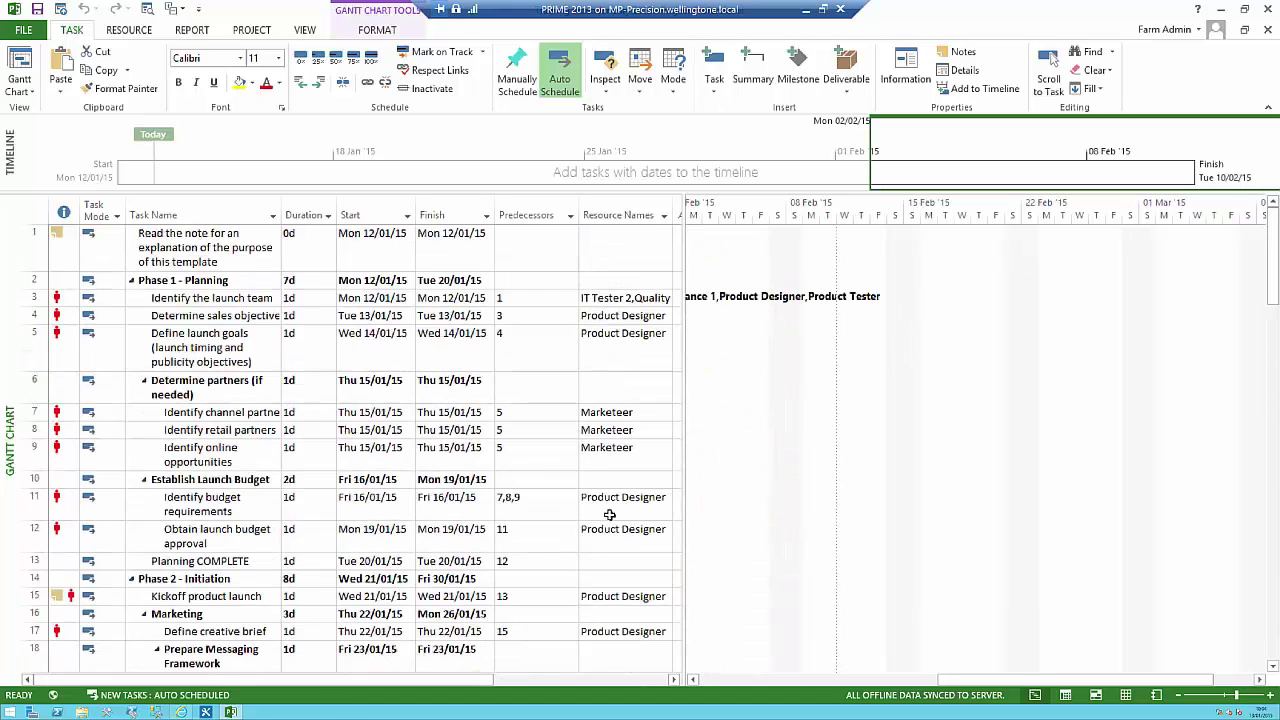
pyautogui.click(64, 284)
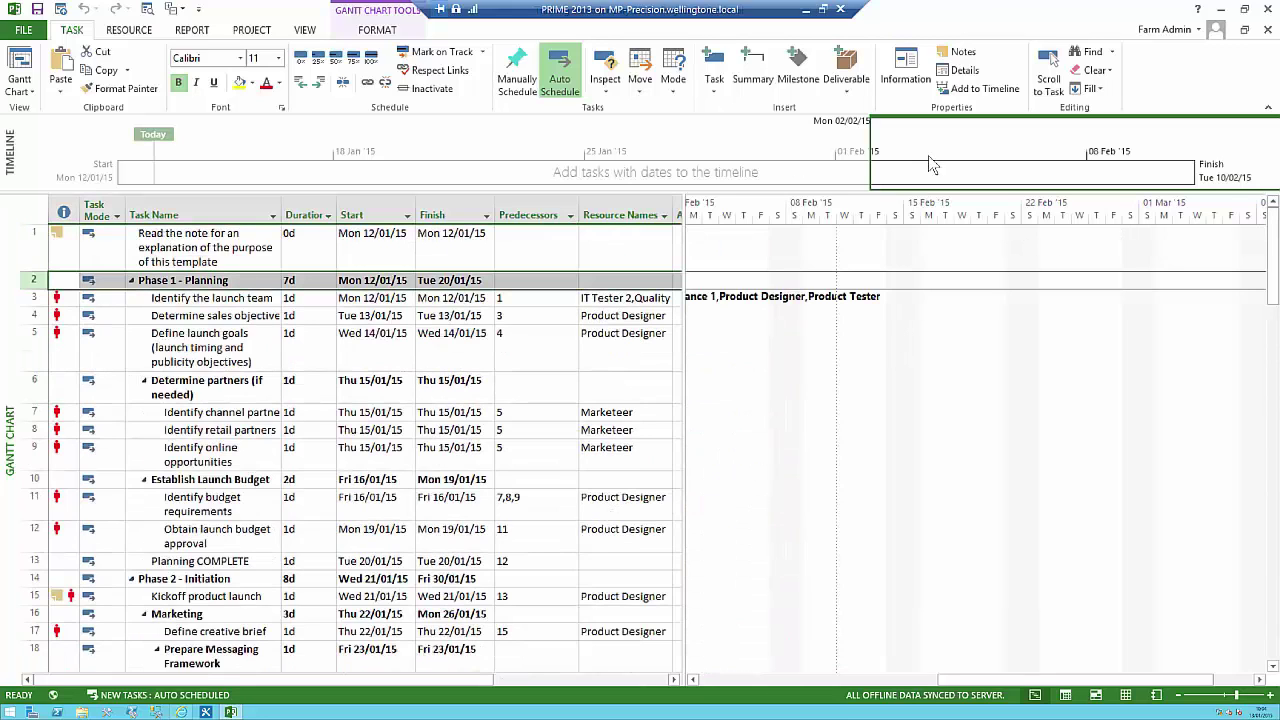
pyautogui.click(1048, 84)
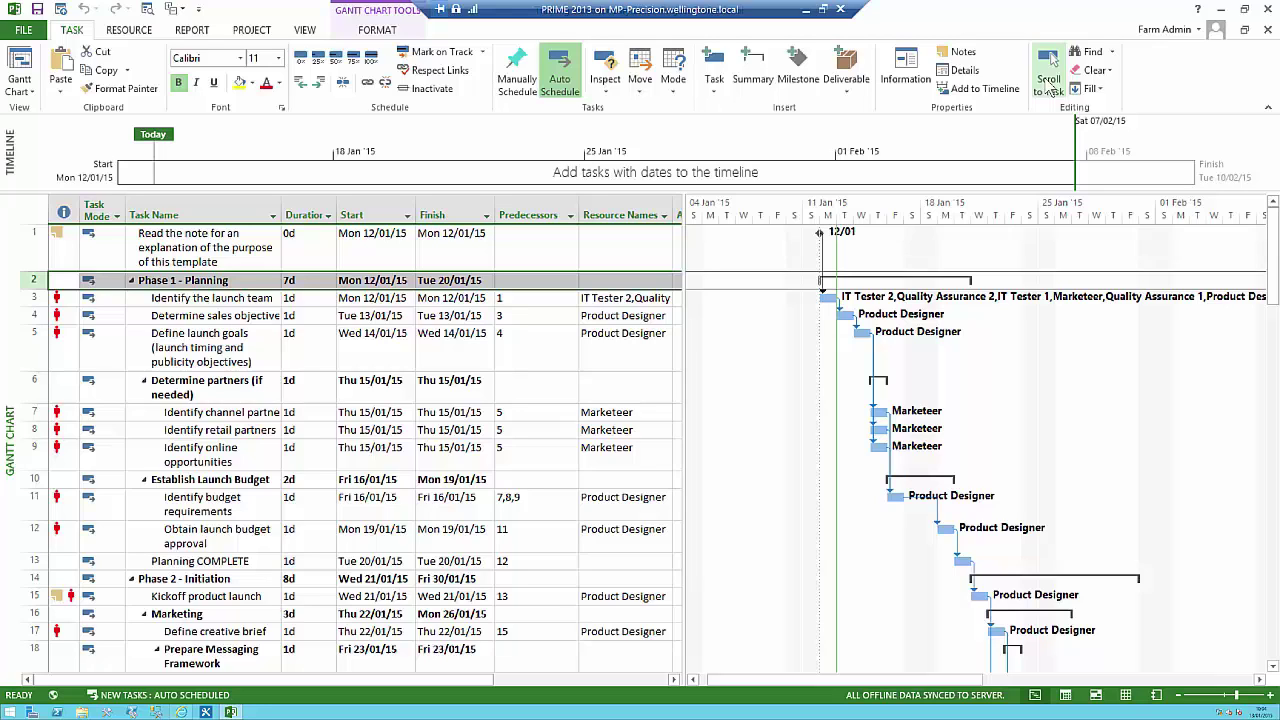
# Step: Insert a 3-day task named 'Inserted task here' above Define launch goals
pyautogui.click(26, 347)
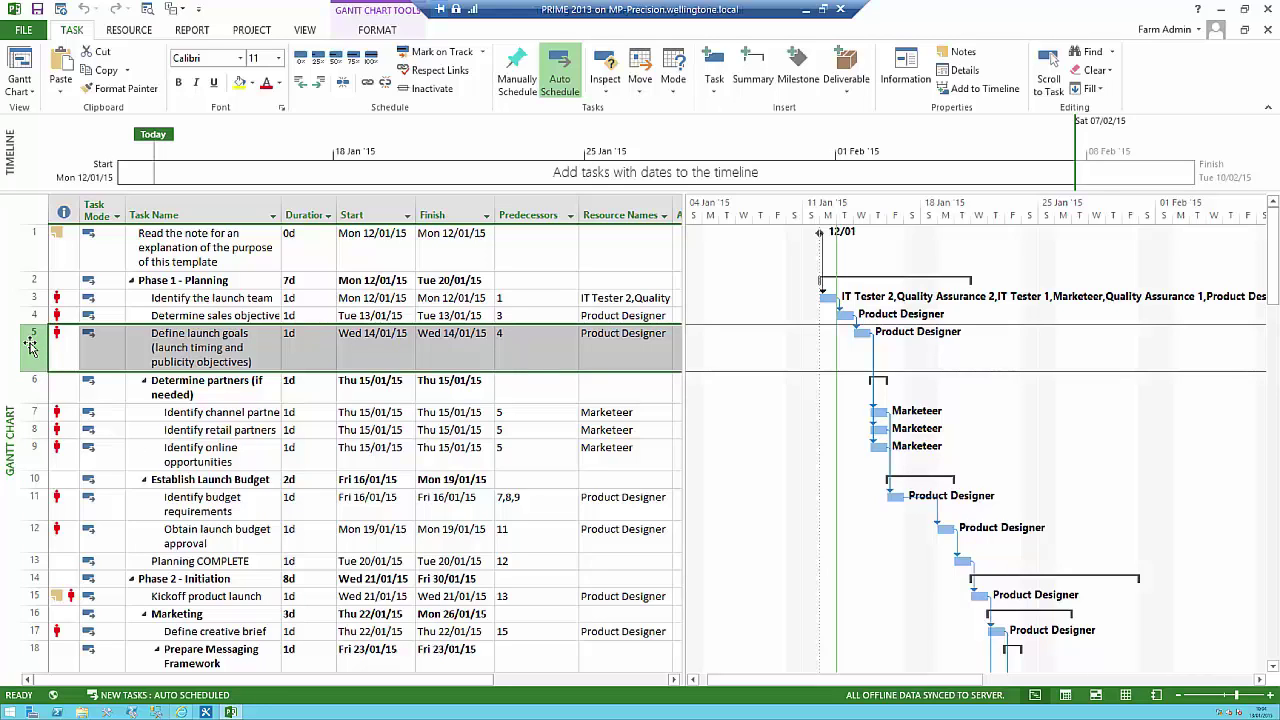
pyautogui.press('Insert')
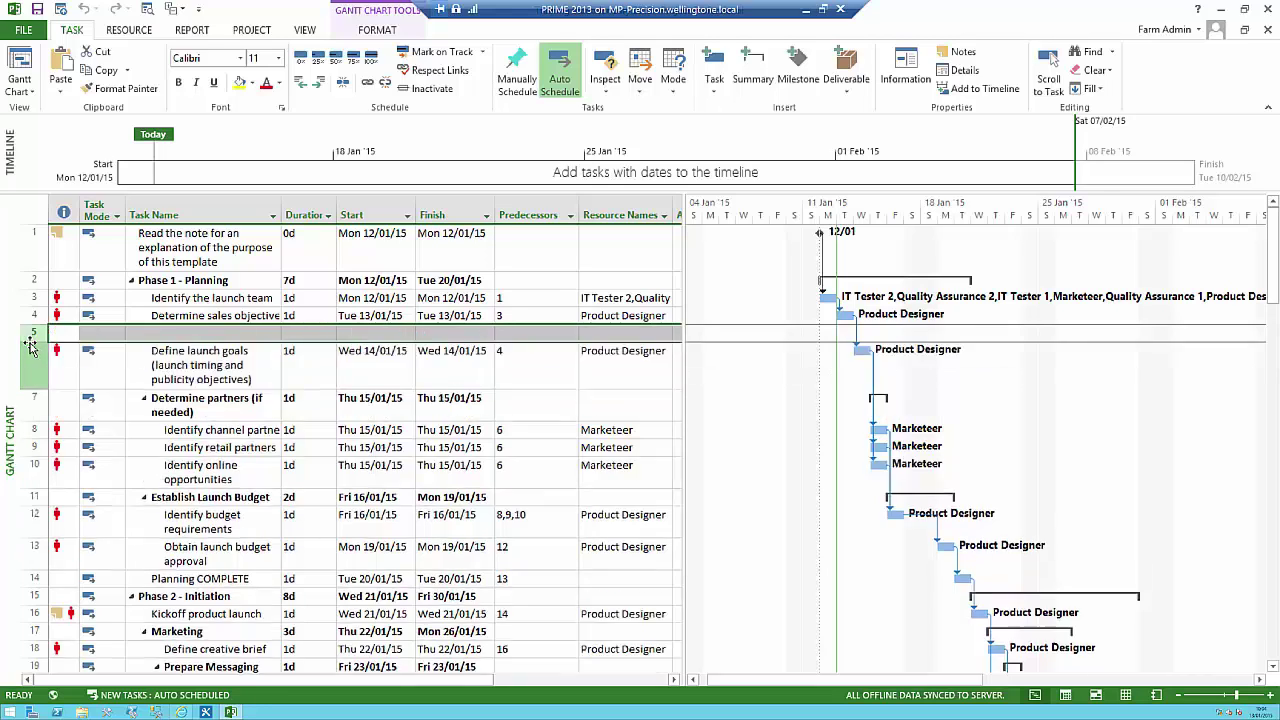
pyautogui.click(237, 331)
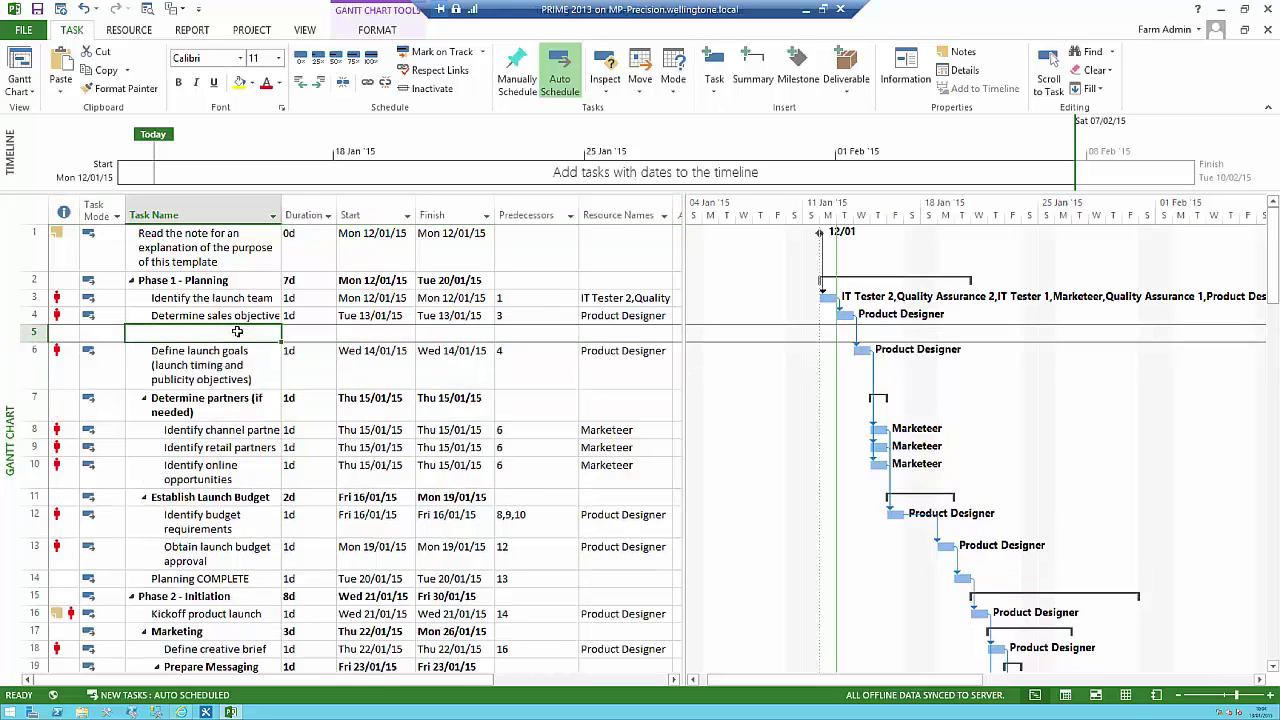
pyautogui.write('Insert')
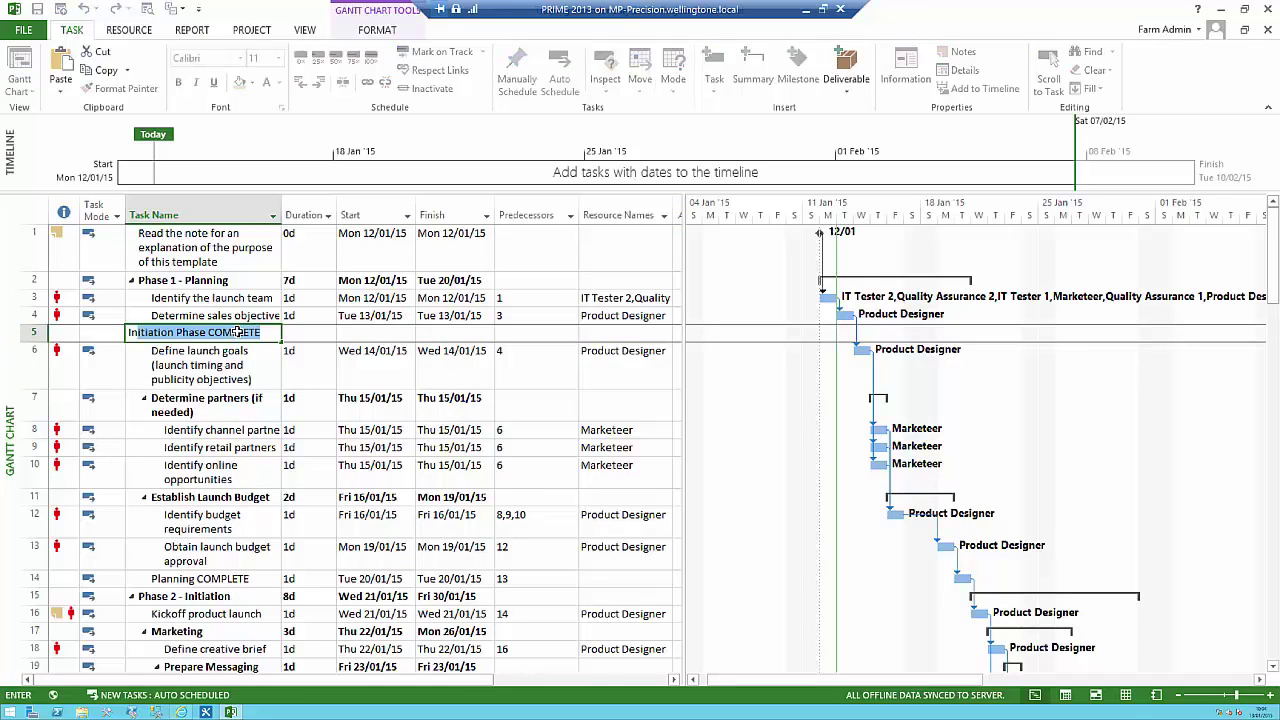
pyautogui.write('ed task here')
pyautogui.click(303, 338)
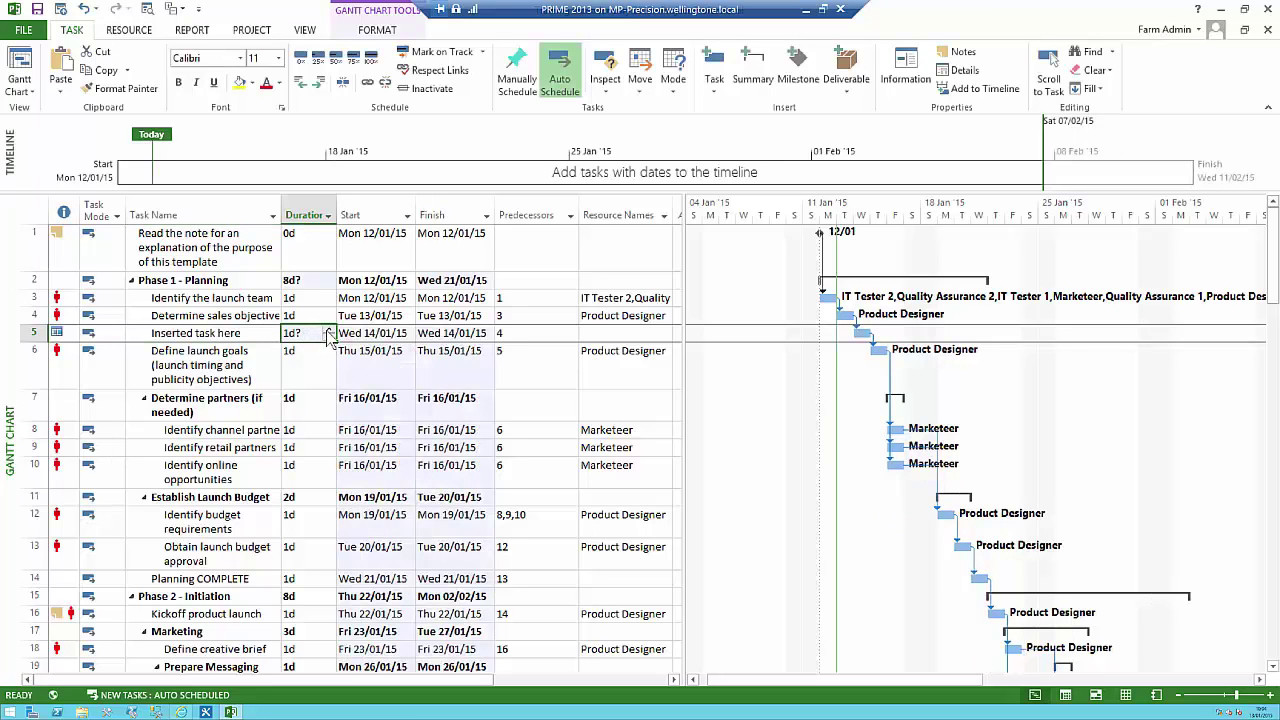
pyautogui.click(328, 331)
pyautogui.click(238, 370)
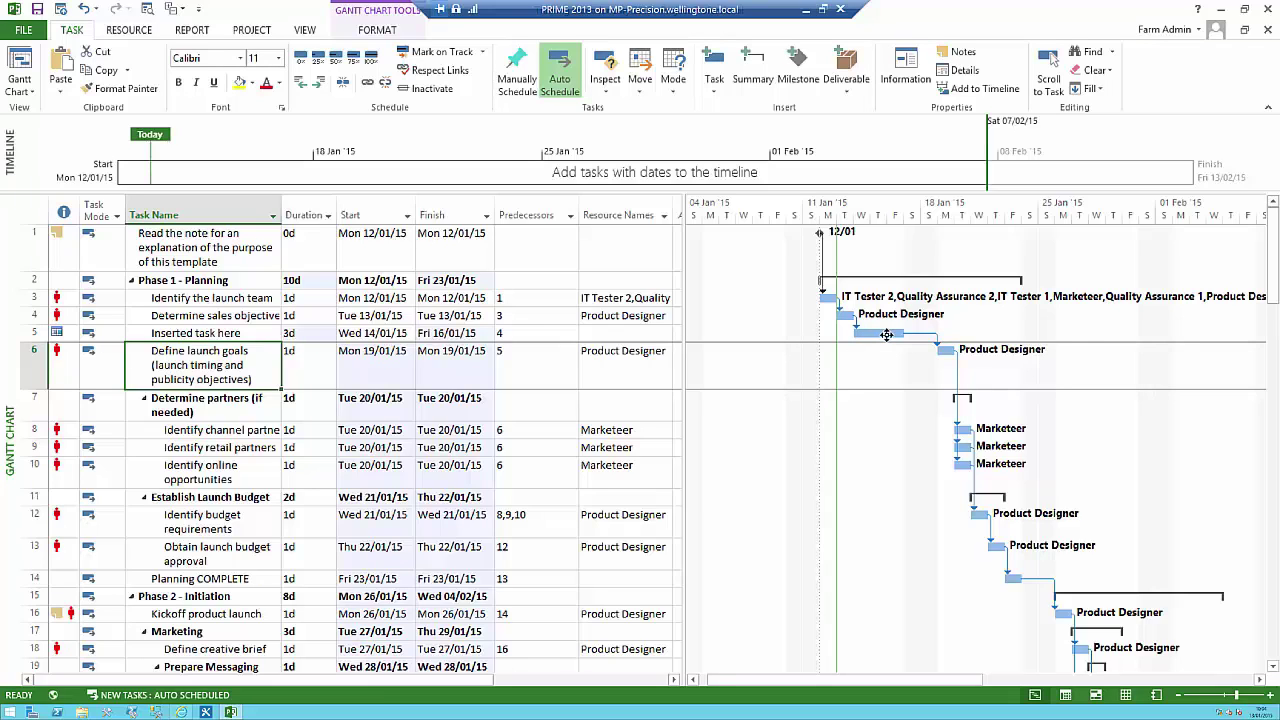
# Step: Assign IT Tester 1 as the resource for the inserted task
pyautogui.moveTo(886, 335)
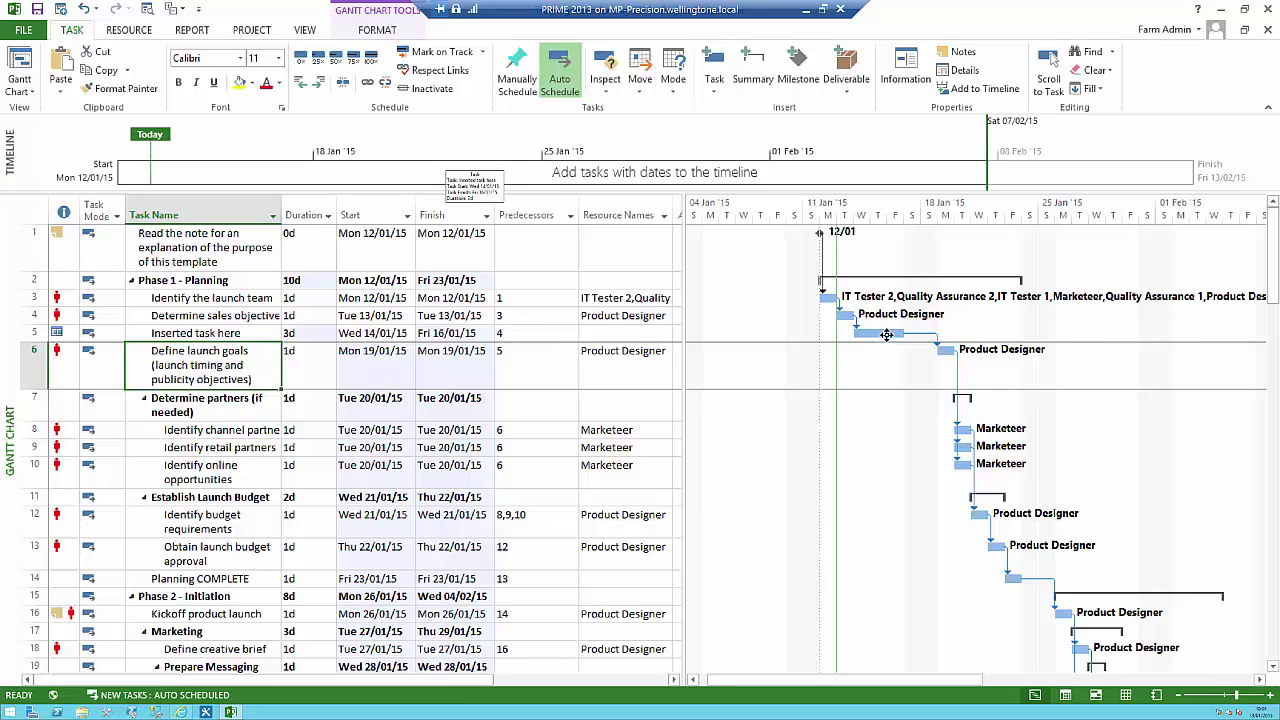
pyautogui.click(655, 337)
pyautogui.click(665, 333)
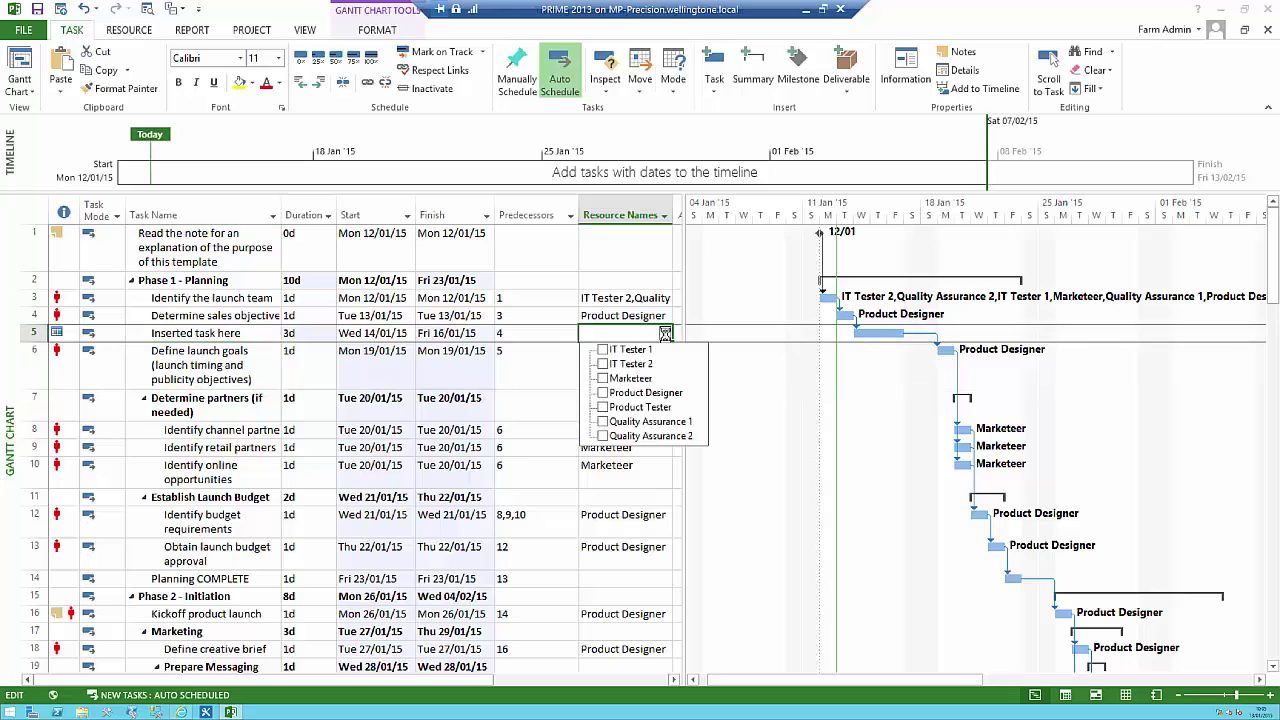
pyautogui.click(603, 350)
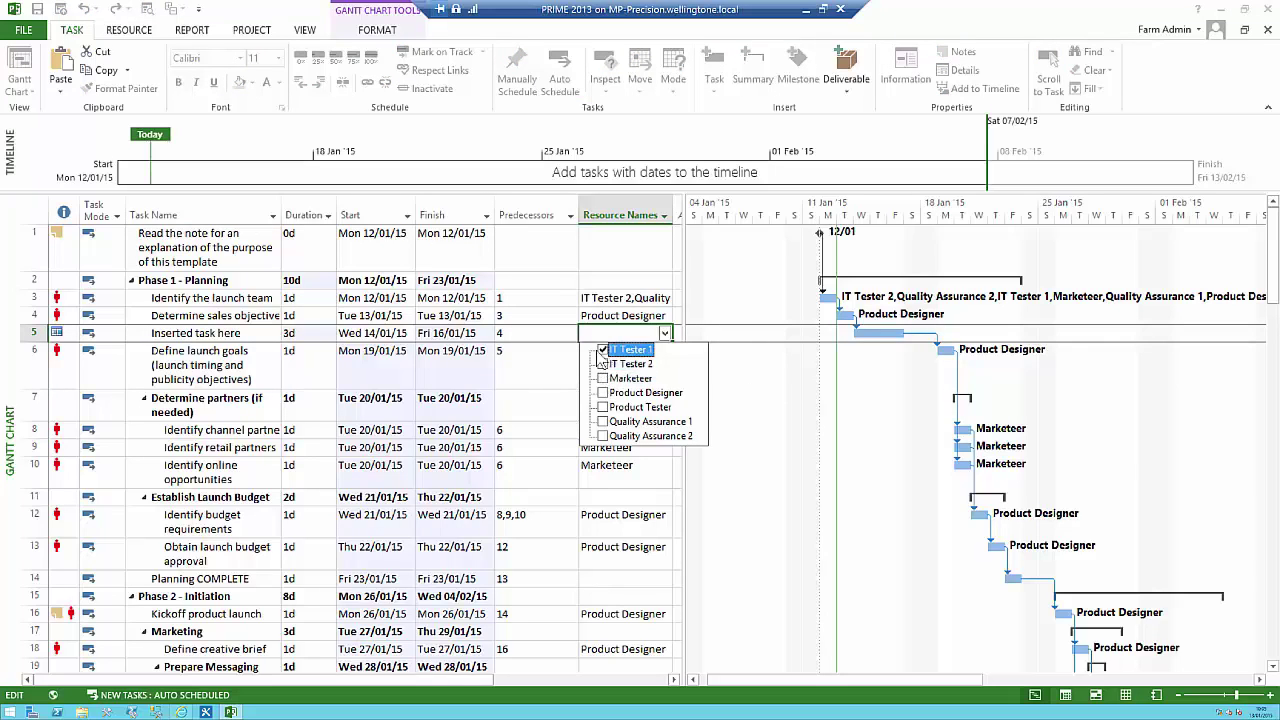
pyautogui.press('Return')
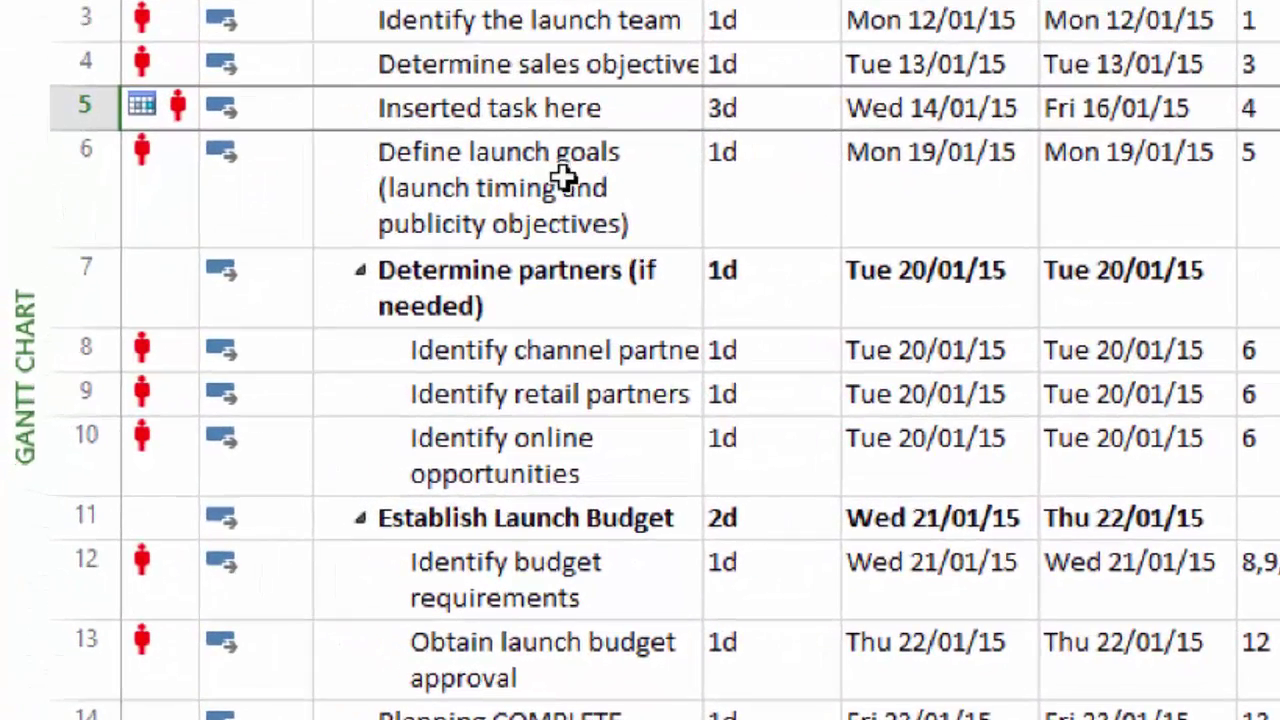
# Step: Delete the 'Inserted task here' row so Define launch goals returns to task 5
pyautogui.click(506, 207)
pyautogui.click(575, 115)
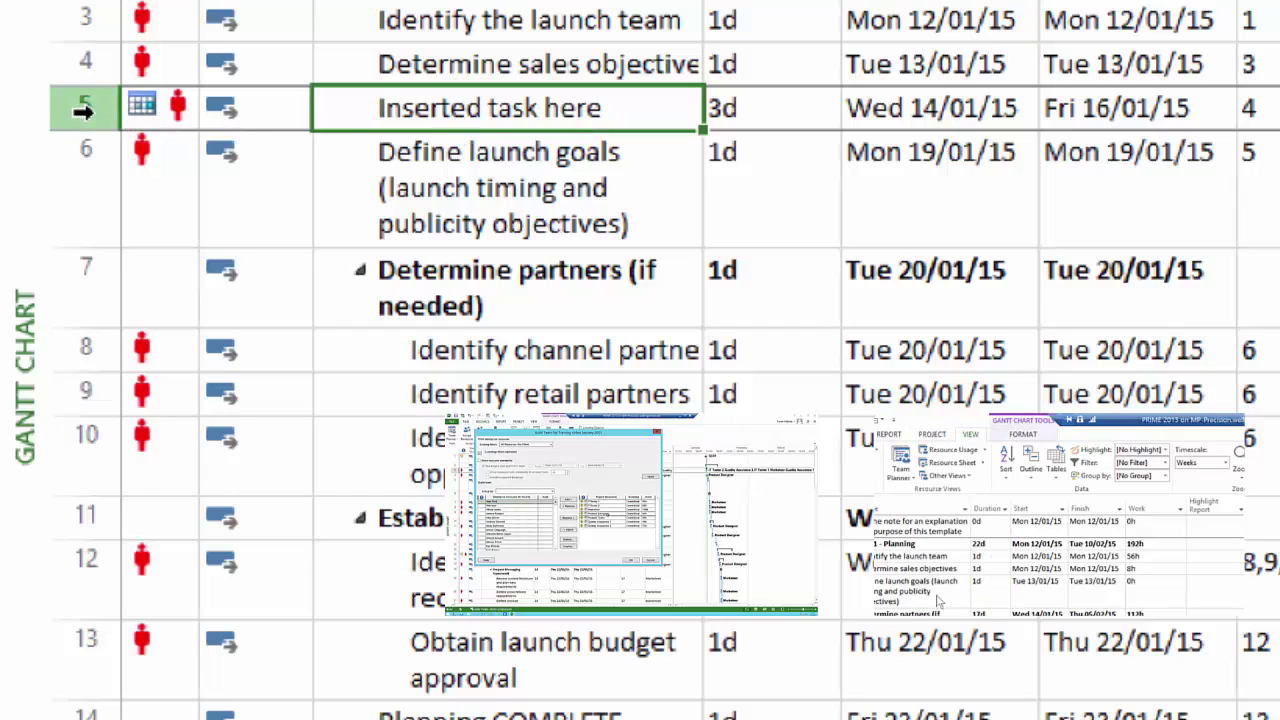
pyautogui.click(83, 111)
pyautogui.rightClick(92, 112)
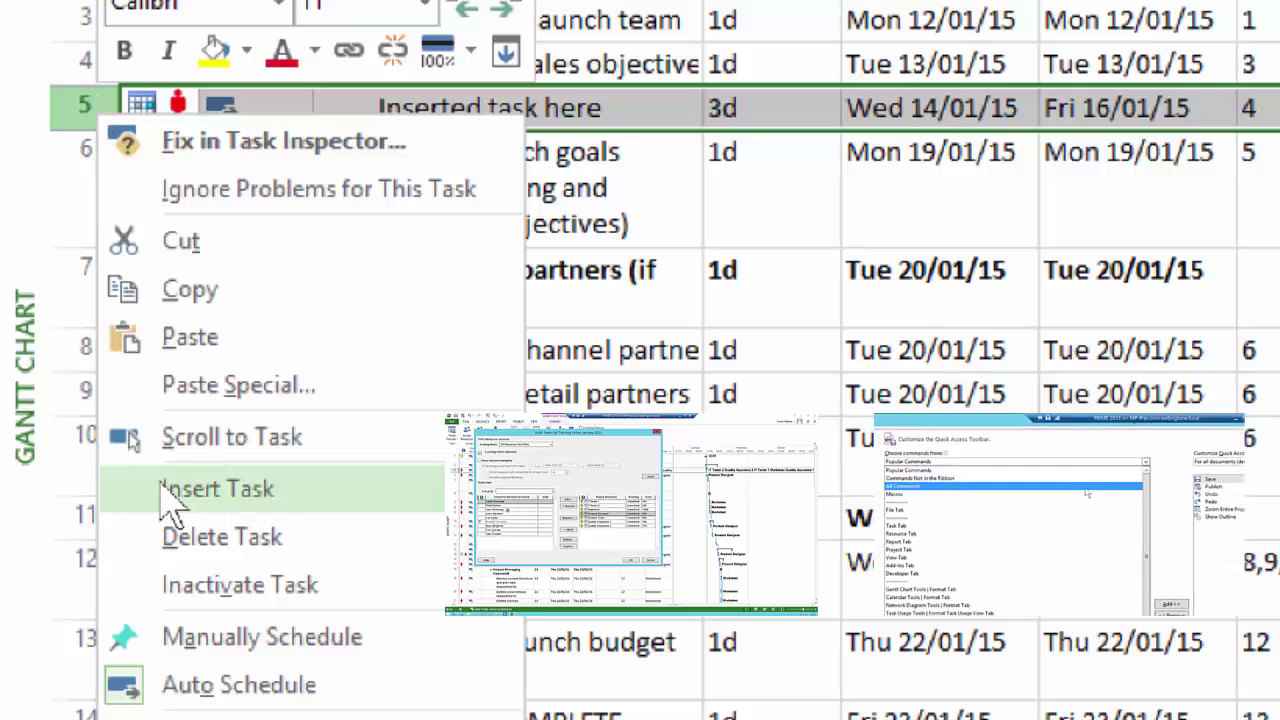
pyautogui.click(243, 540)
pyautogui.click(541, 62)
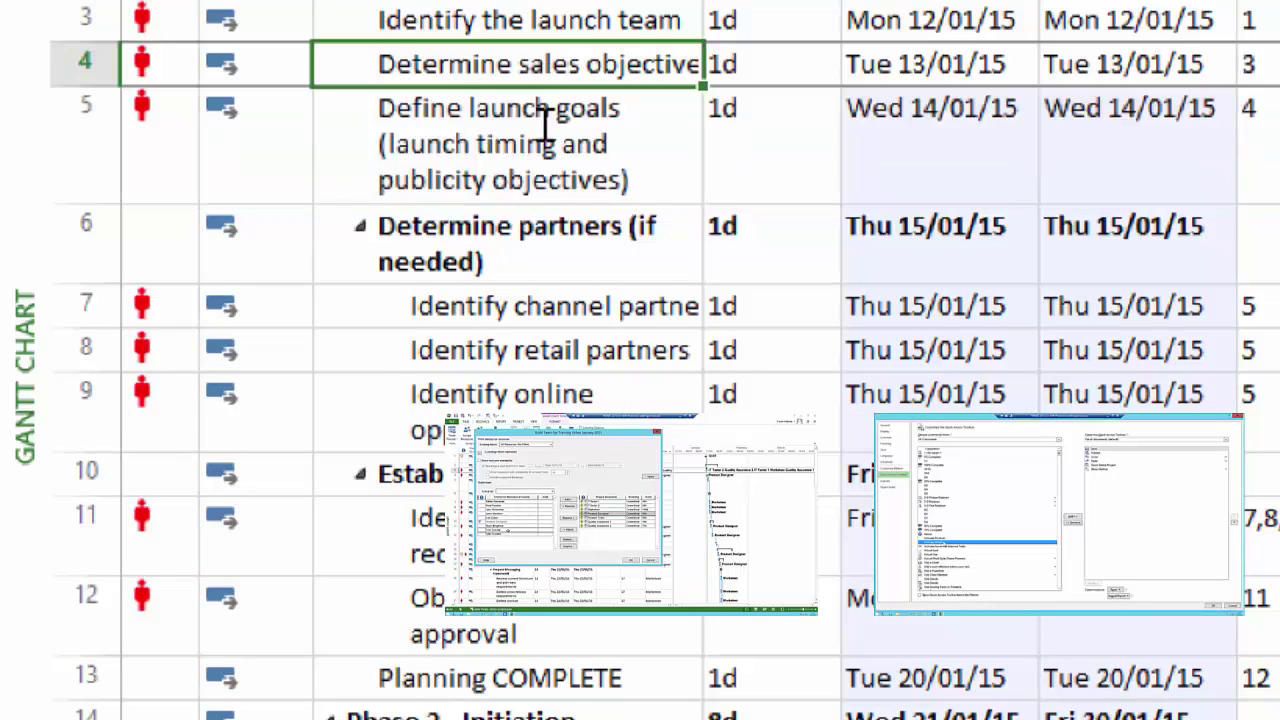
pyautogui.click(548, 168)
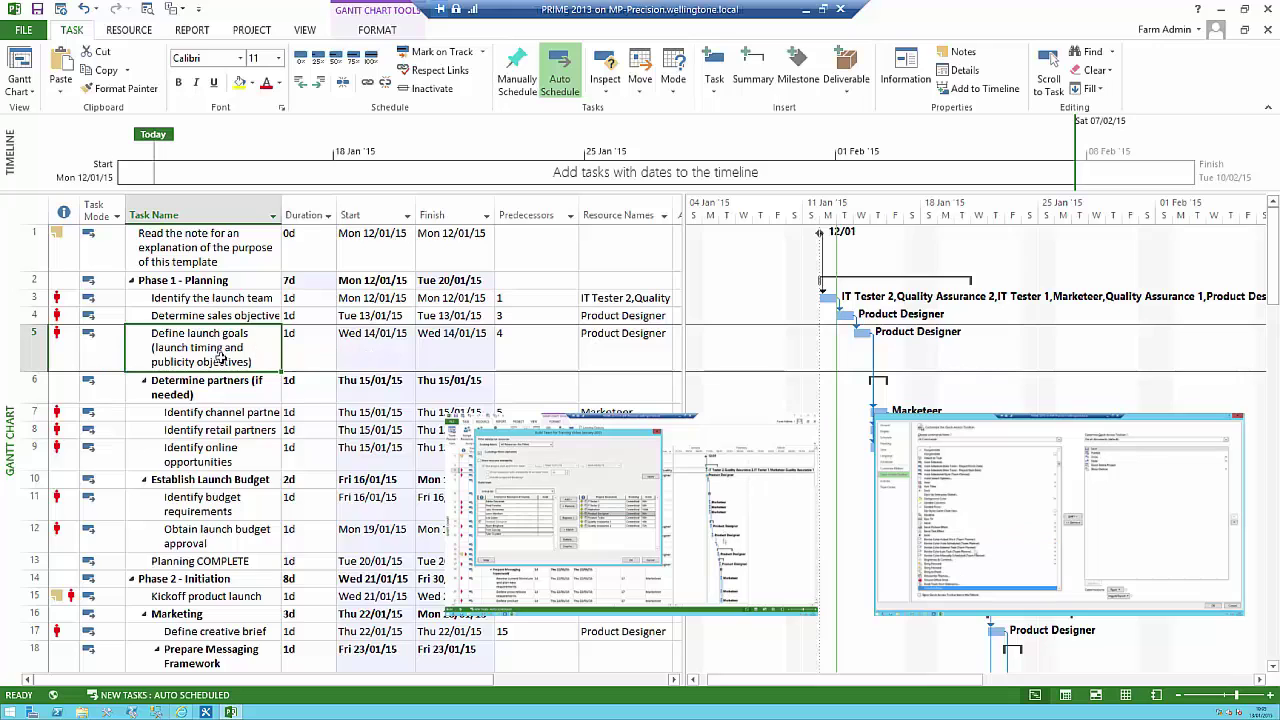
pyautogui.click(378, 355)
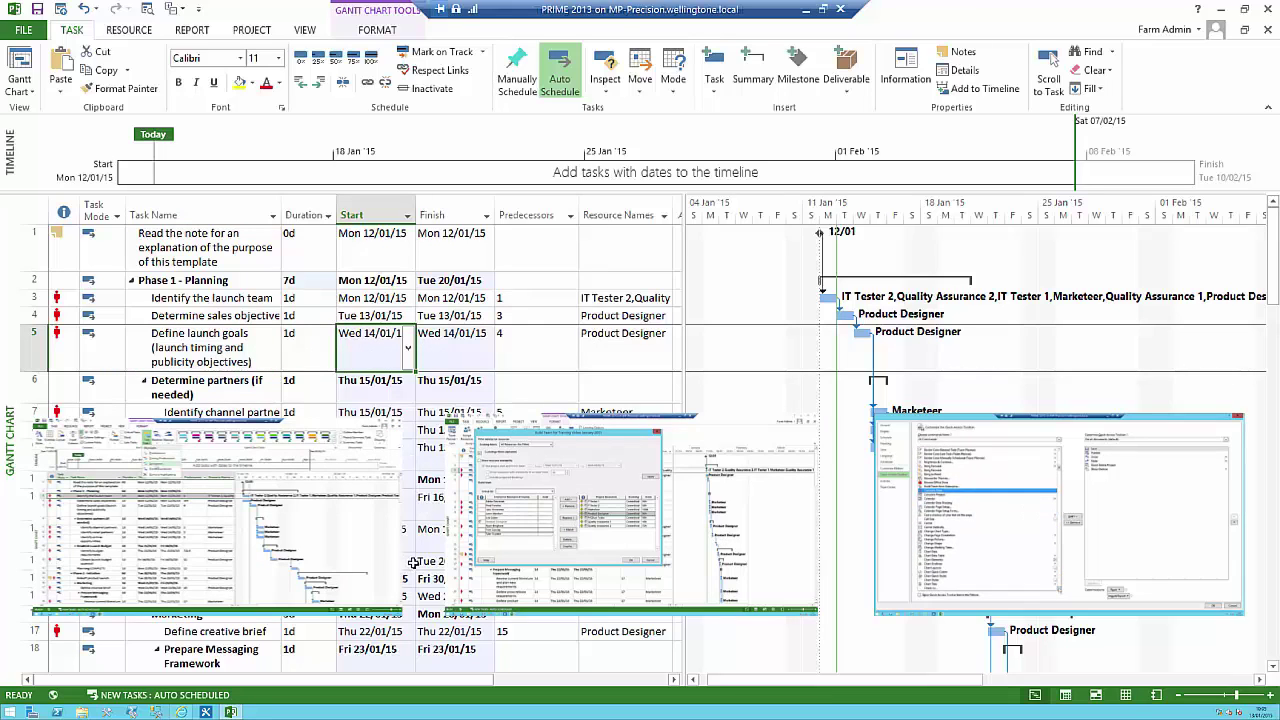
pyautogui.moveTo(1274, 255); pyautogui.dragTo(1276, 604)
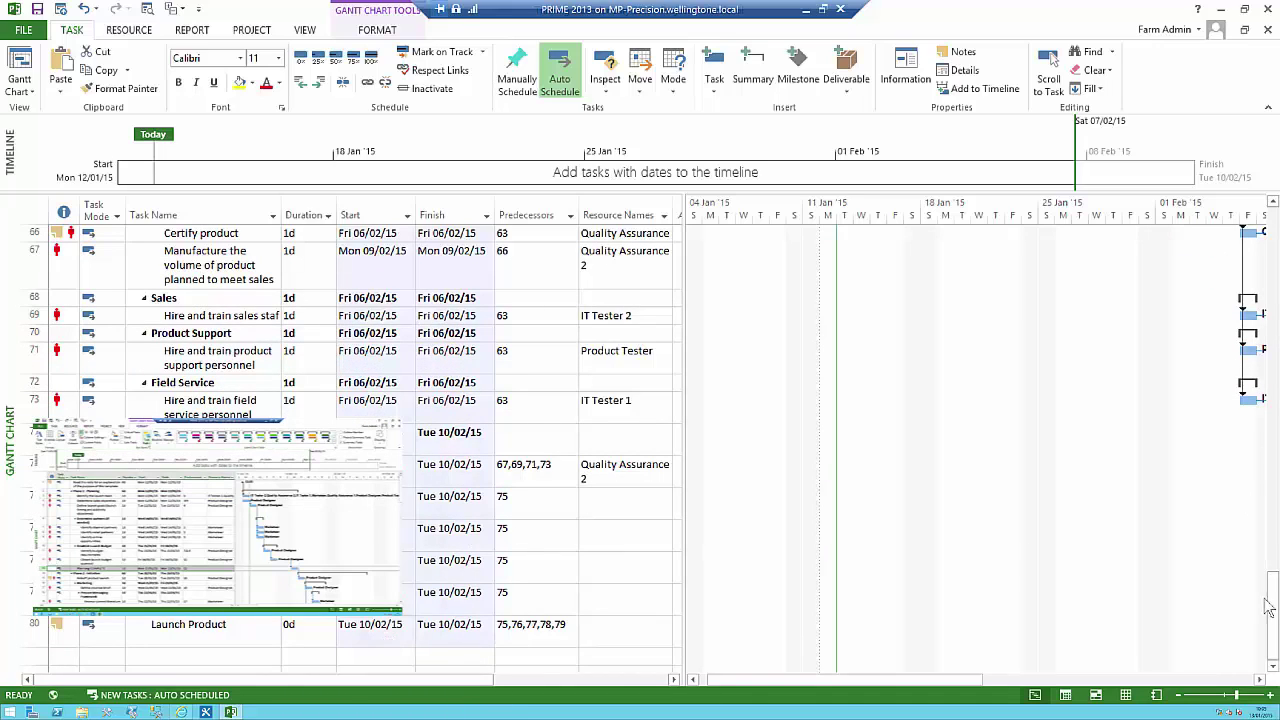
pyautogui.moveTo(1274, 600); pyautogui.dragTo(1246, 232)
pyautogui.click(245, 355)
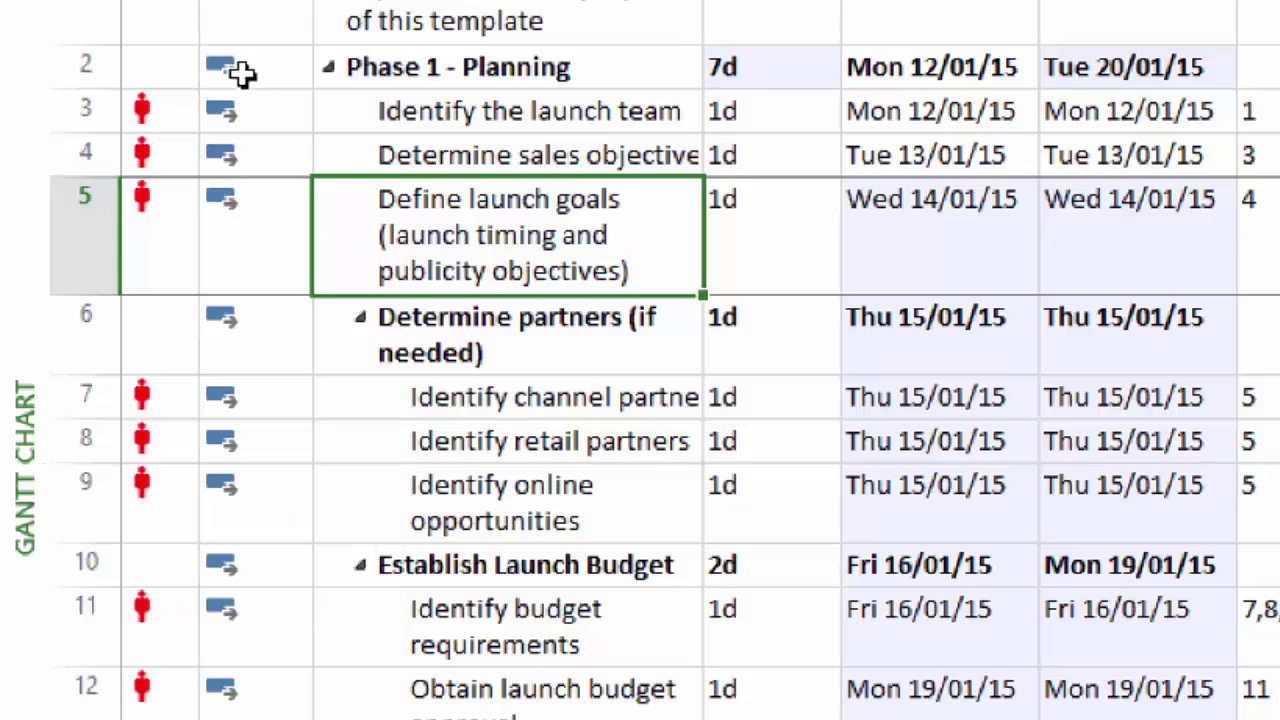
pyautogui.click(62, 64)
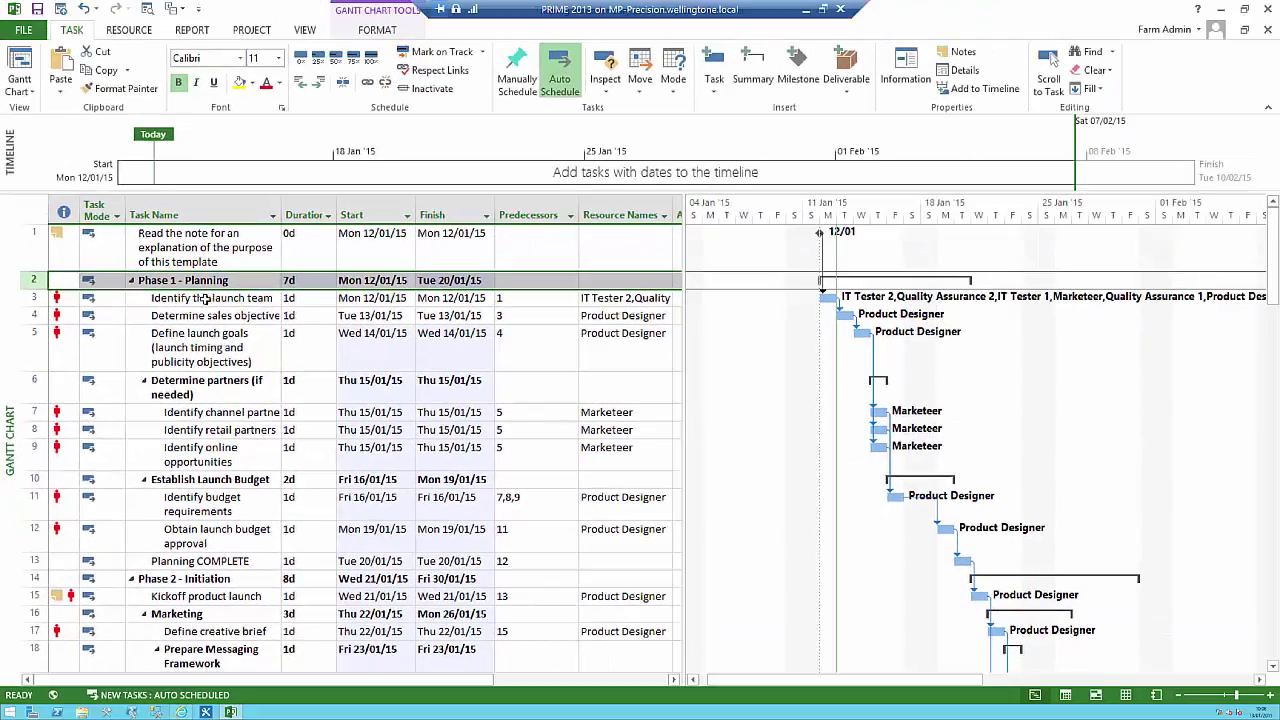
pyautogui.click(205, 298)
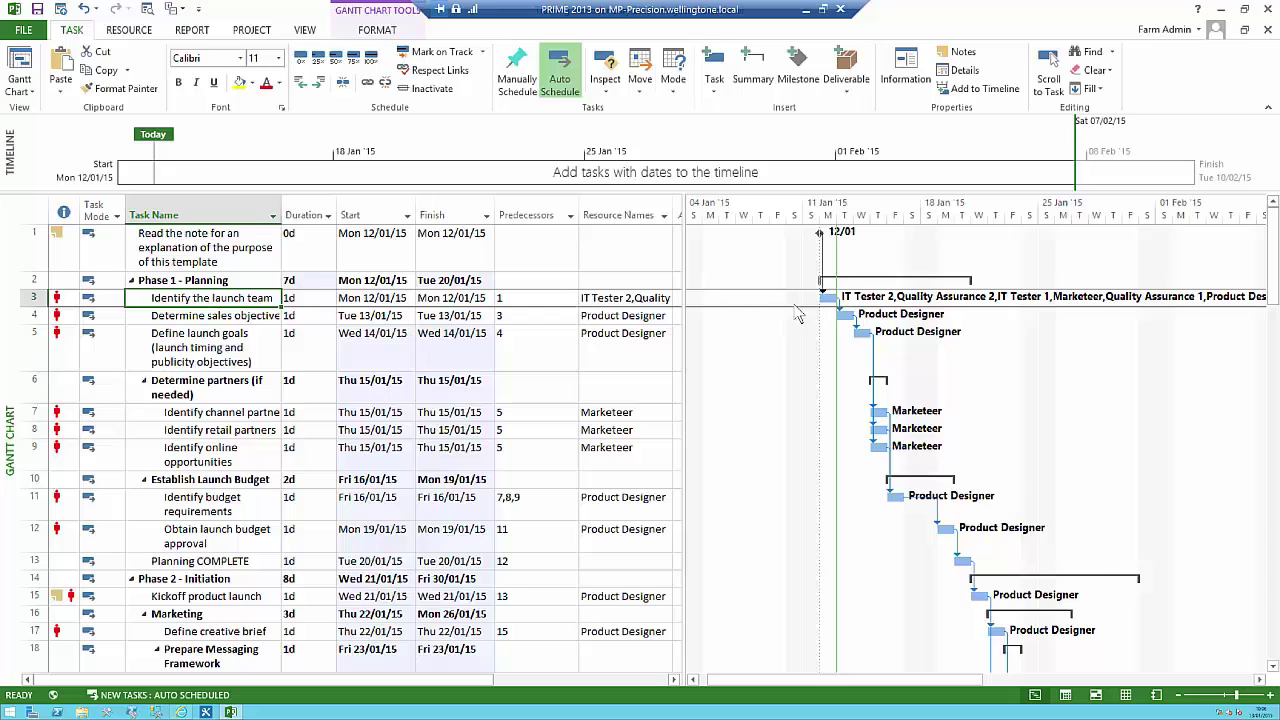
pyautogui.click(249, 314)
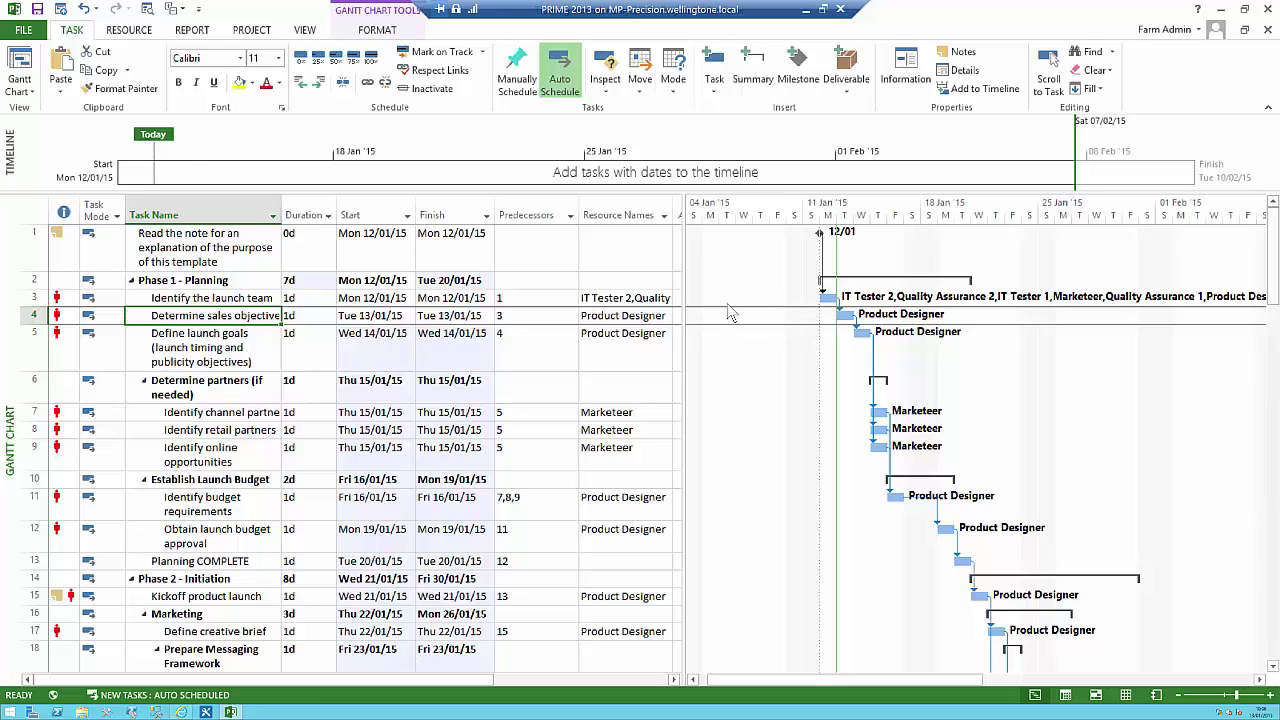
pyautogui.click(256, 298)
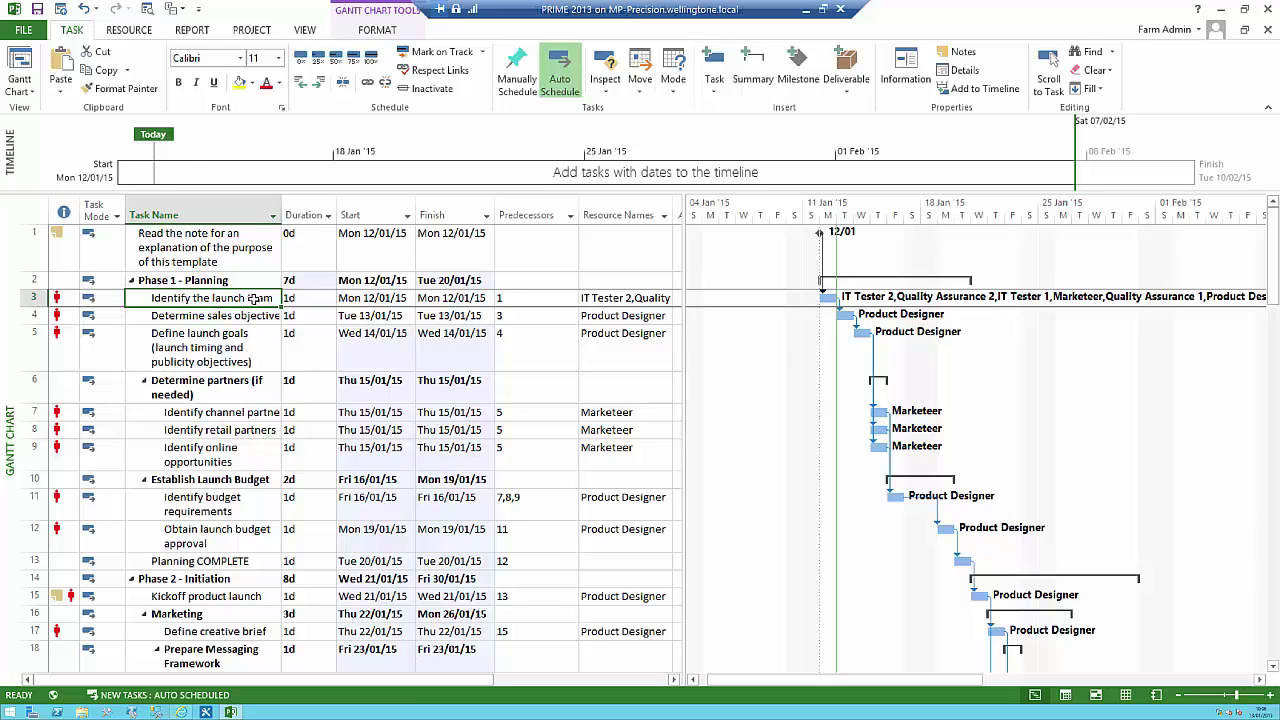
pyautogui.click(260, 309)
pyautogui.click(258, 299)
# Step: Change the Identify the launch team to Determine sales objectives link to Finish-to-Finish (3FF)
pyautogui.doubleClick(845, 315)
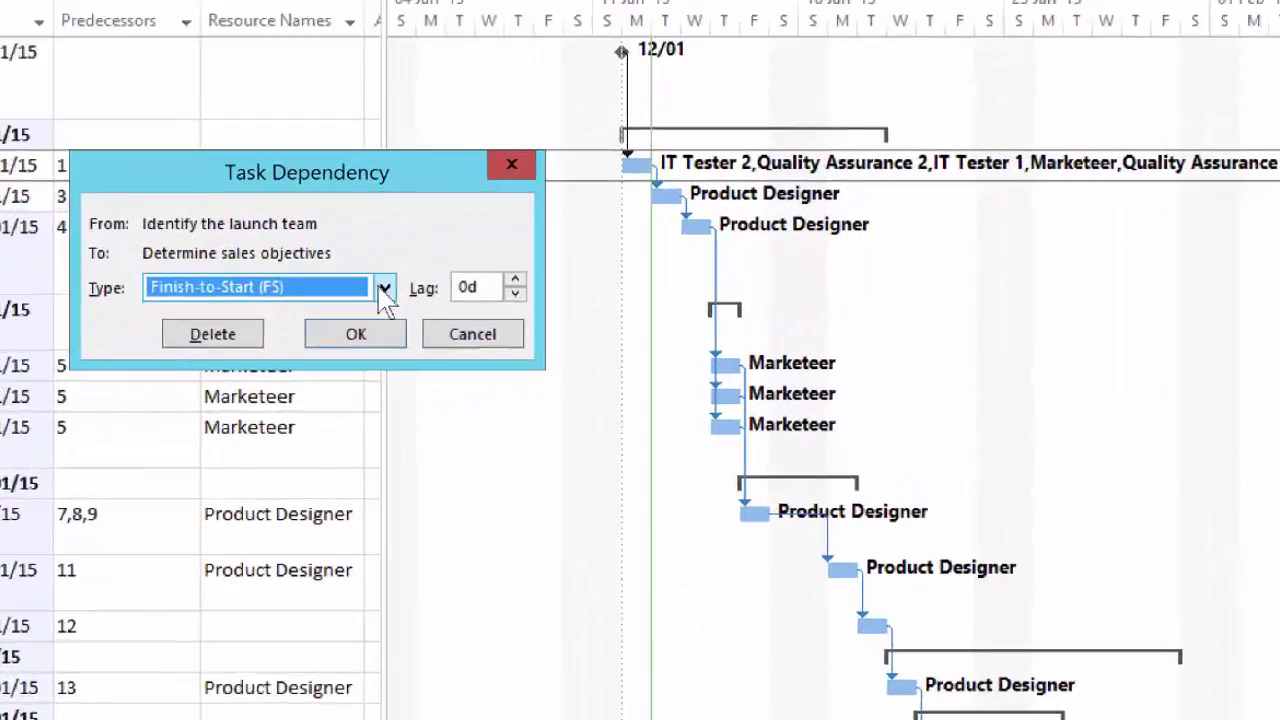
pyautogui.click(383, 291)
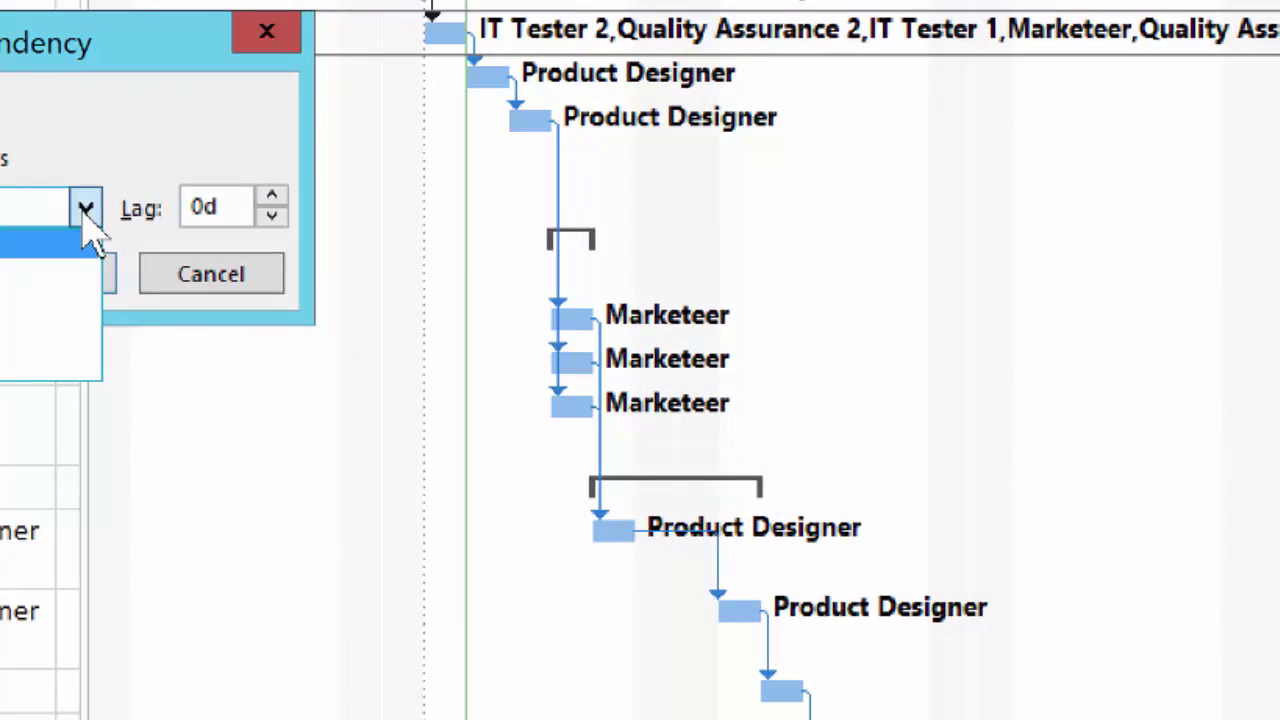
pyautogui.click(5, 280)
pyautogui.click(40, 285)
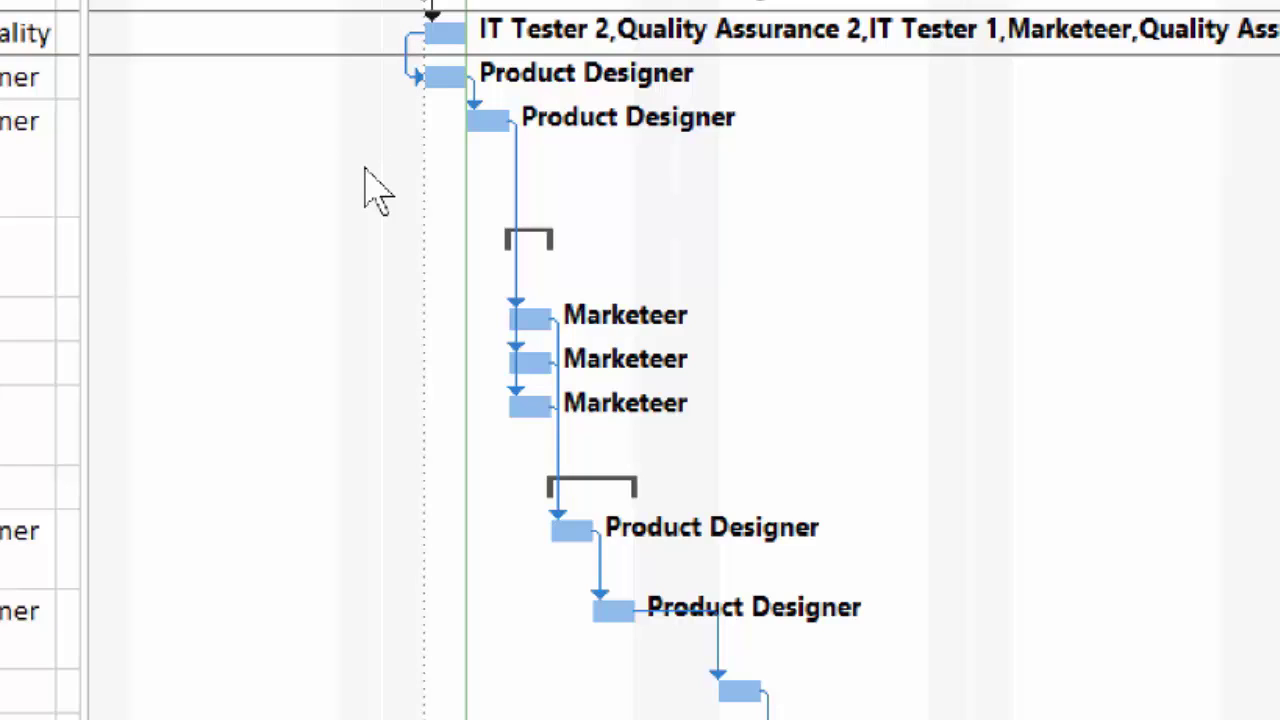
pyautogui.doubleClick(407, 67)
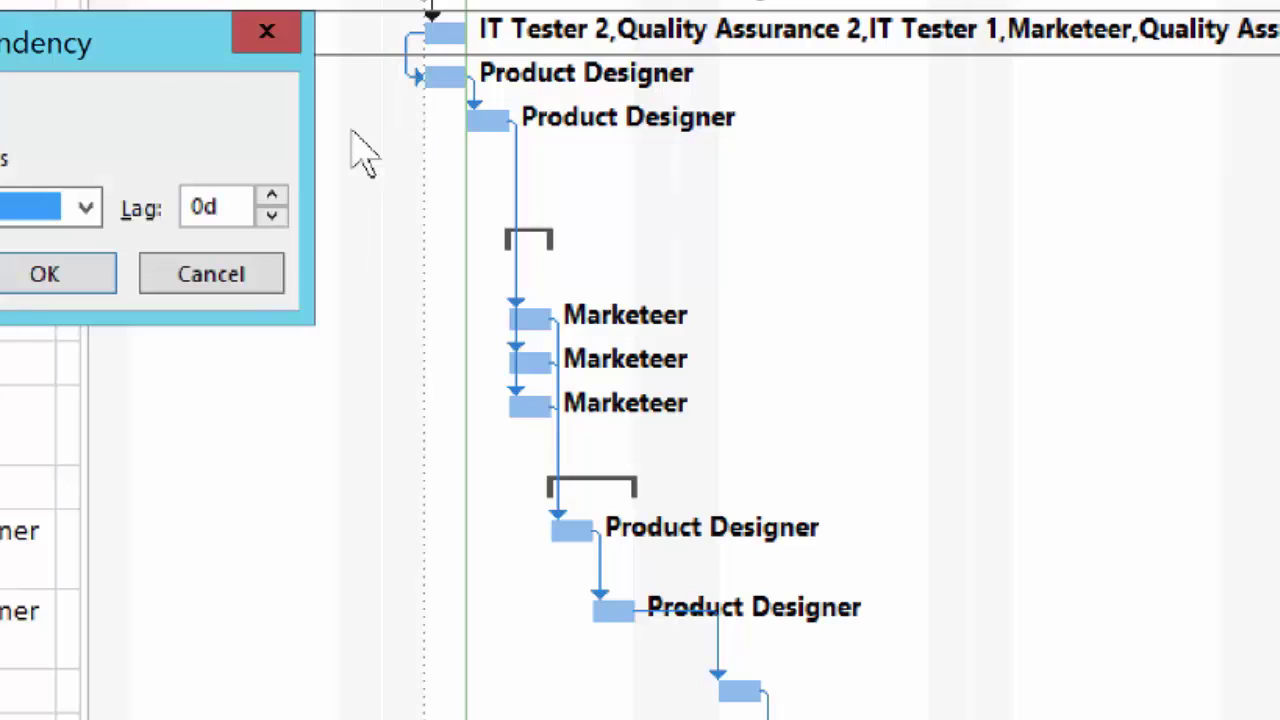
pyautogui.click(86, 210)
pyautogui.click(19, 332)
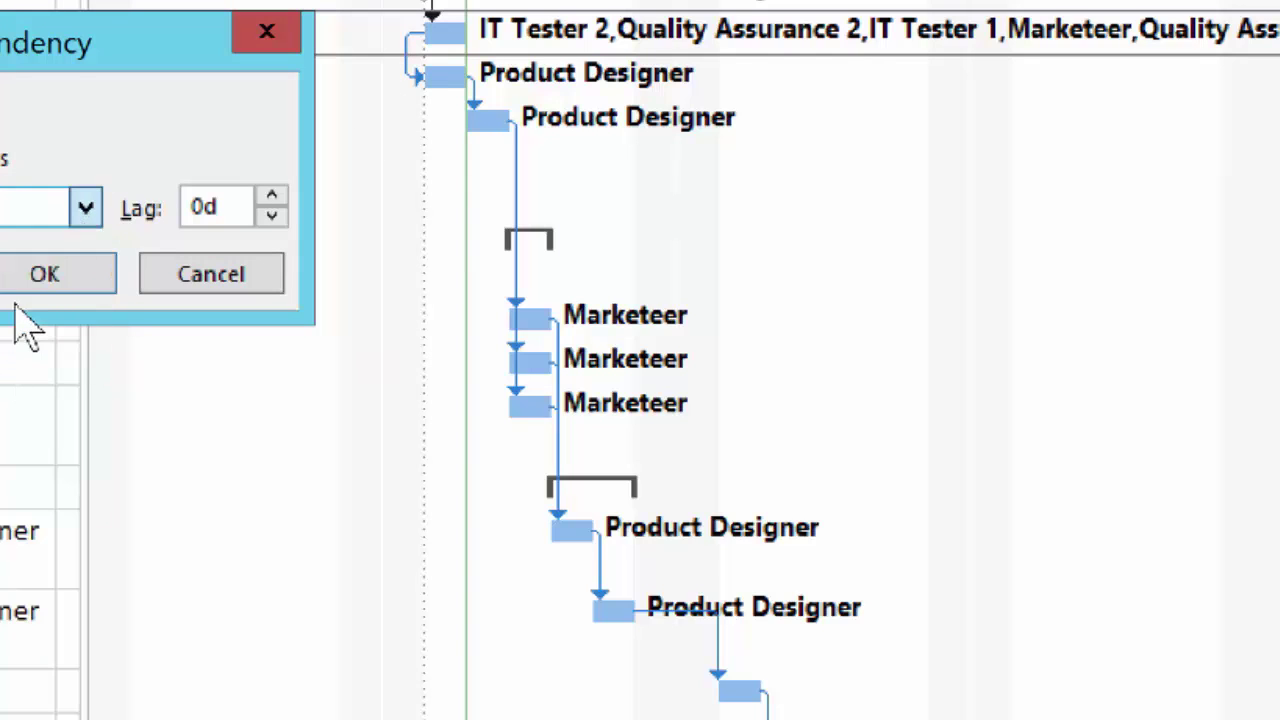
pyautogui.click(67, 279)
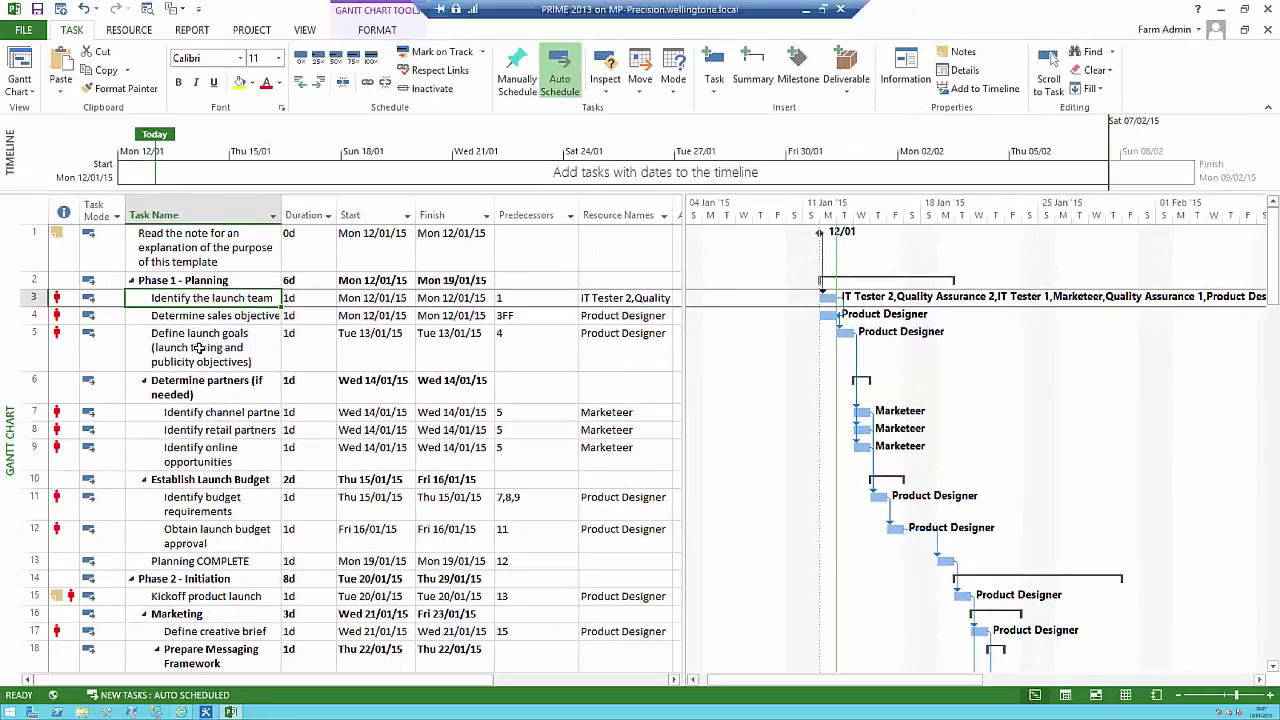
pyautogui.click(199, 347)
pyautogui.click(648, 181)
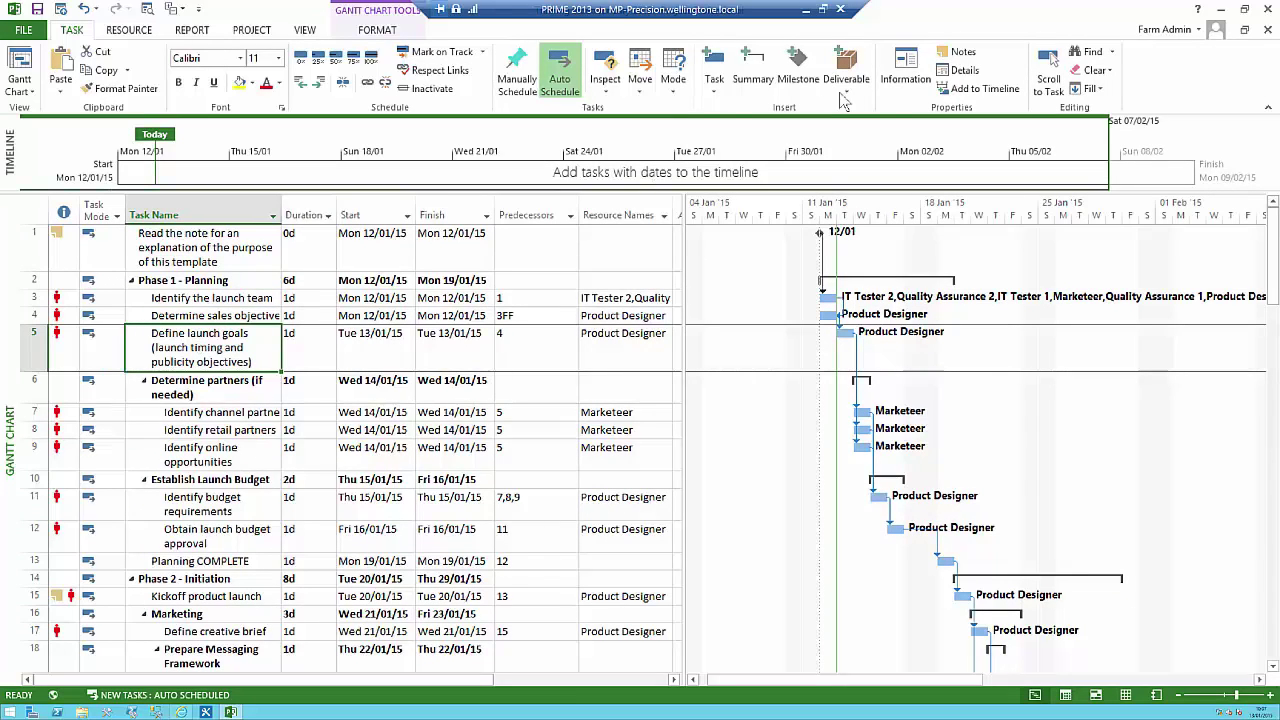
pyautogui.click(966, 56)
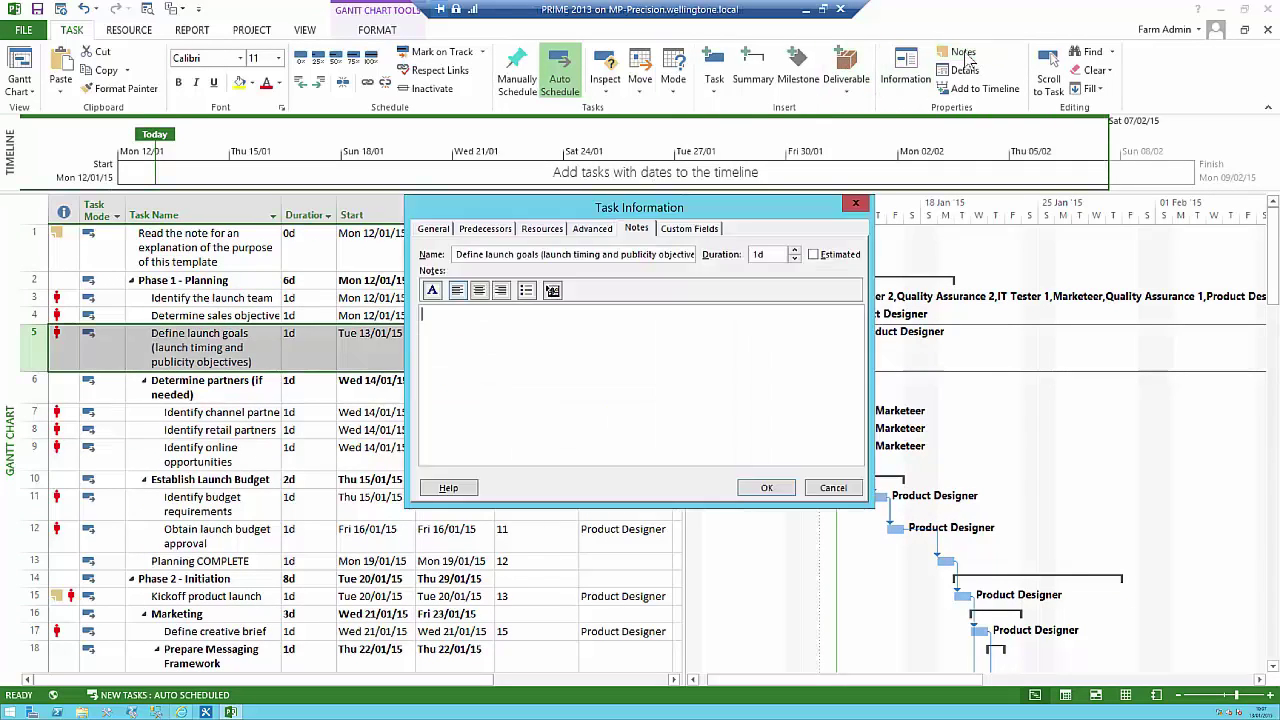
pyautogui.write('Add a note to a task')
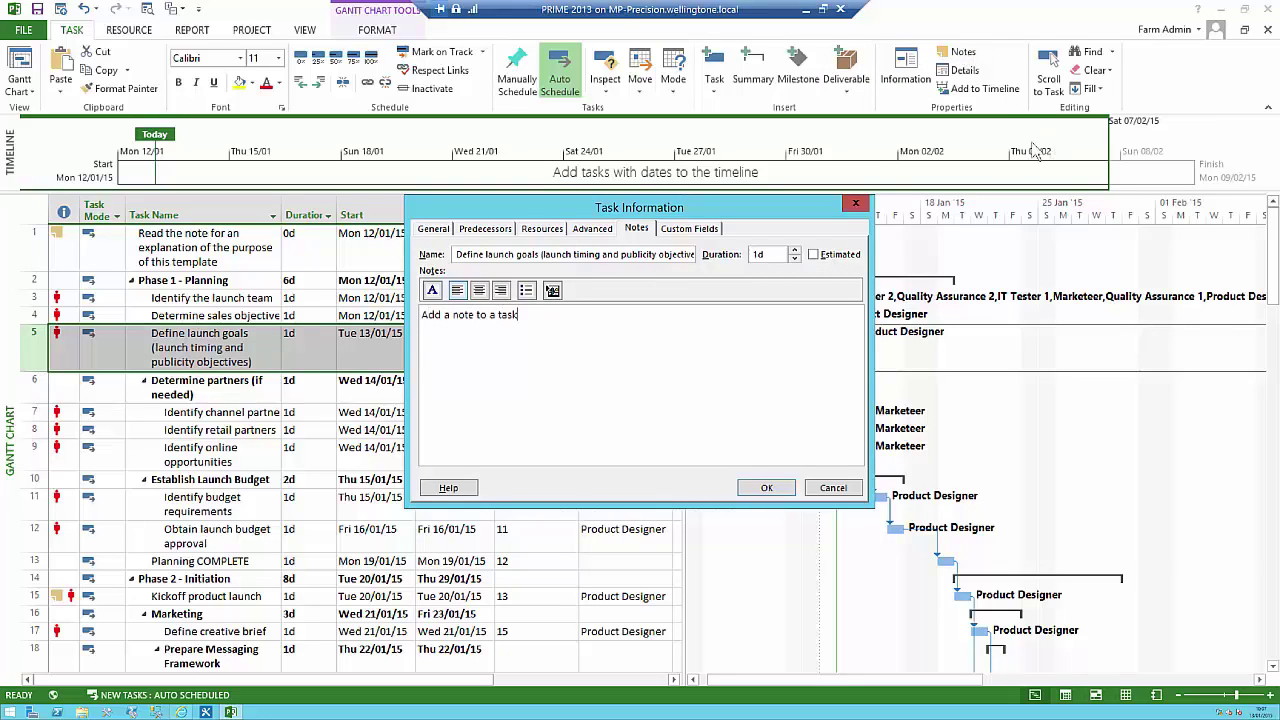
pyautogui.click(767, 488)
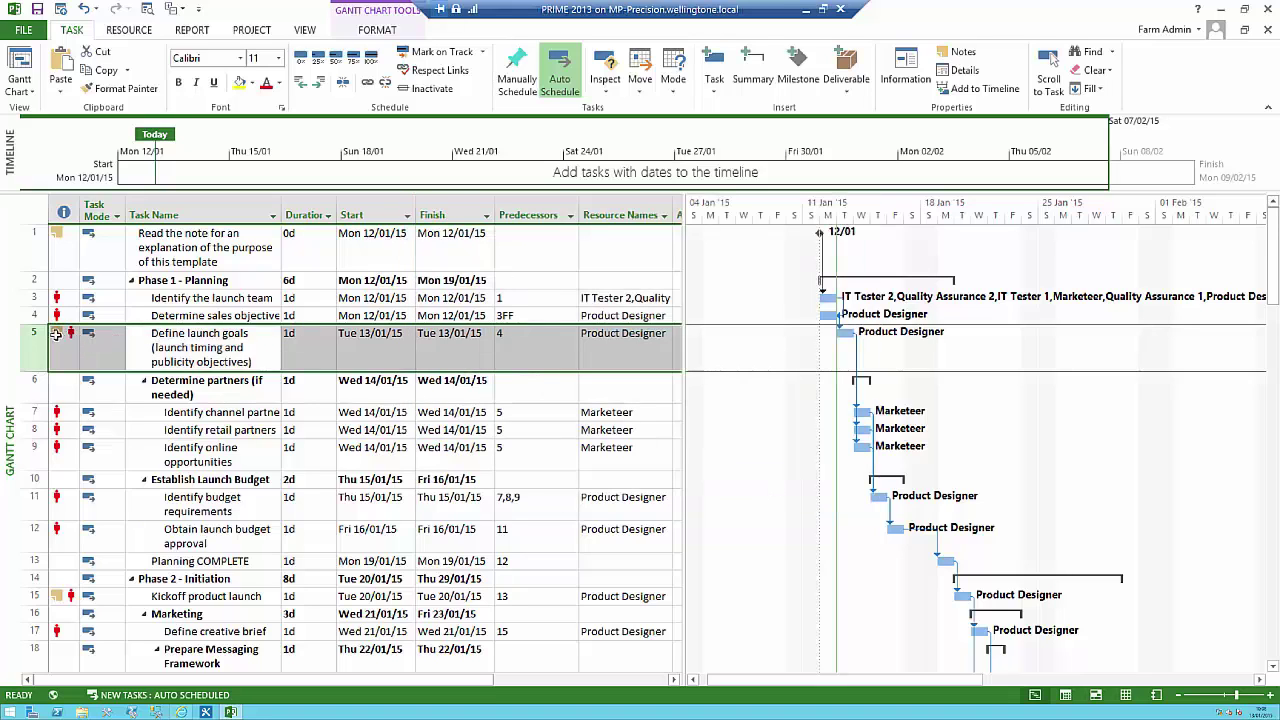
pyautogui.moveTo(58, 334)
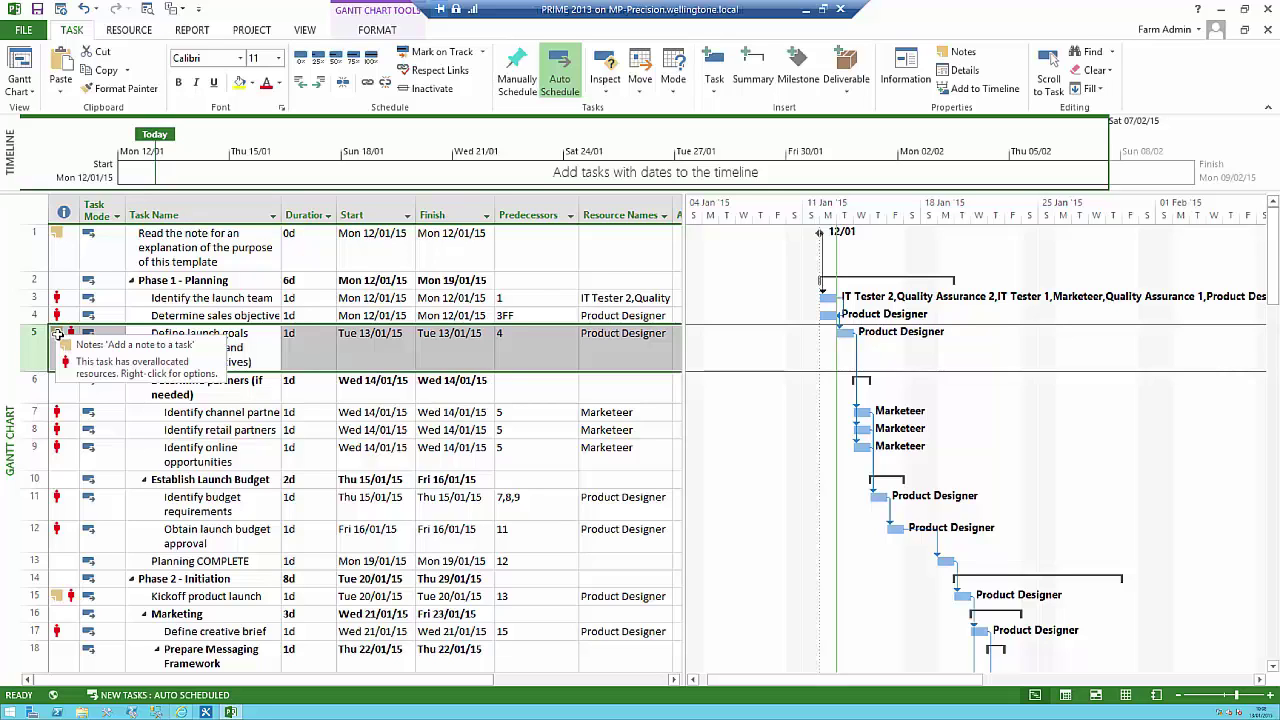
pyautogui.moveTo(202, 352); pyautogui.dragTo(128, 166)
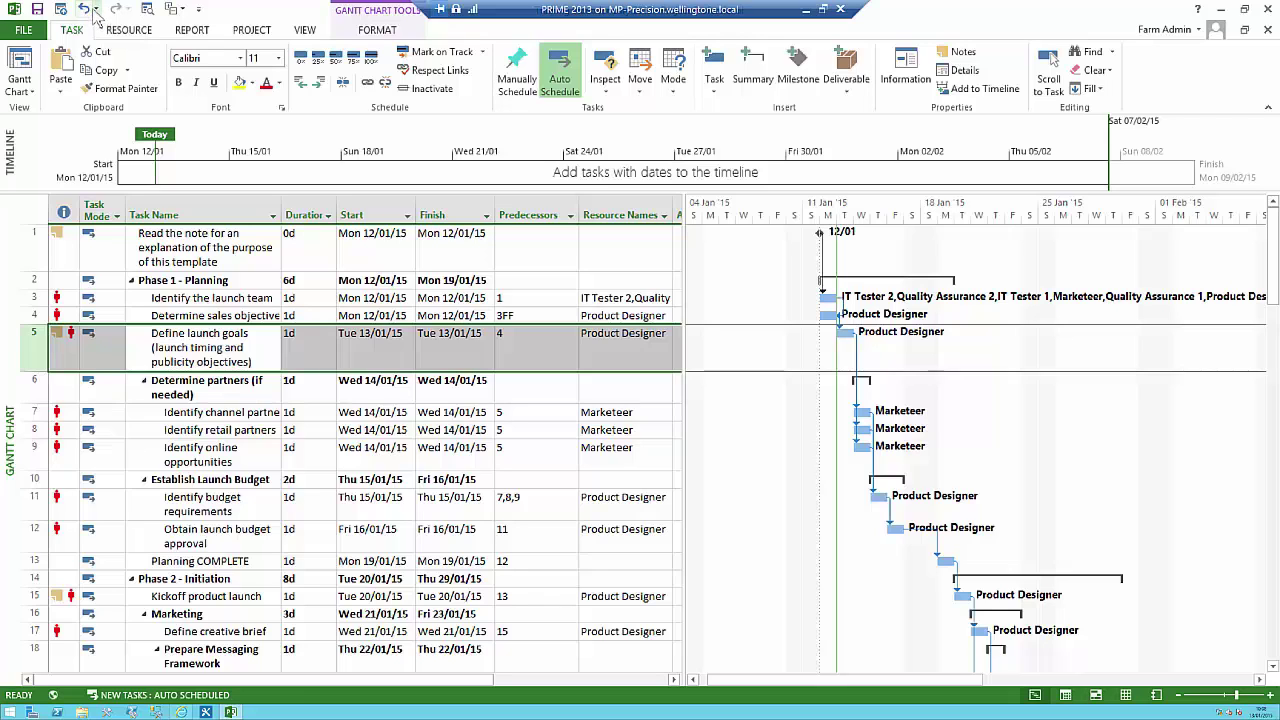
# Step: Undo the Insert Notes action on Define launch goals, leaving the Redo list unused
pyautogui.click(95, 10)
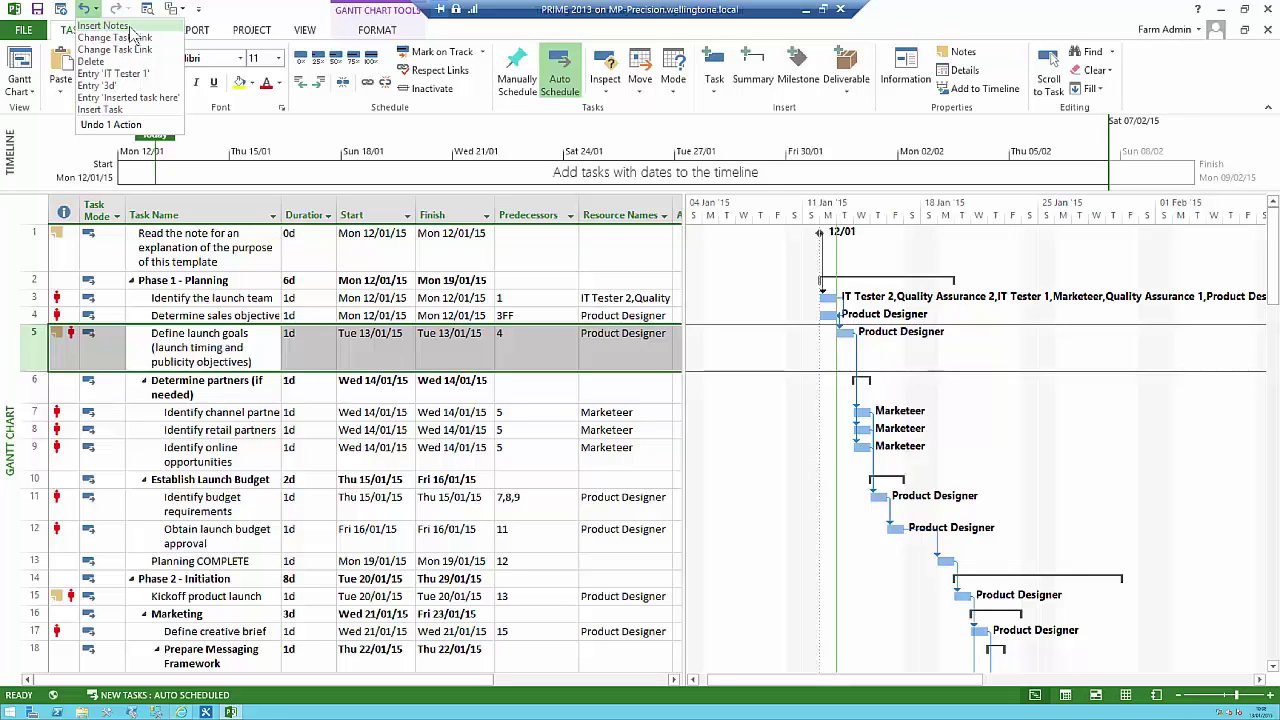
pyautogui.click(130, 27)
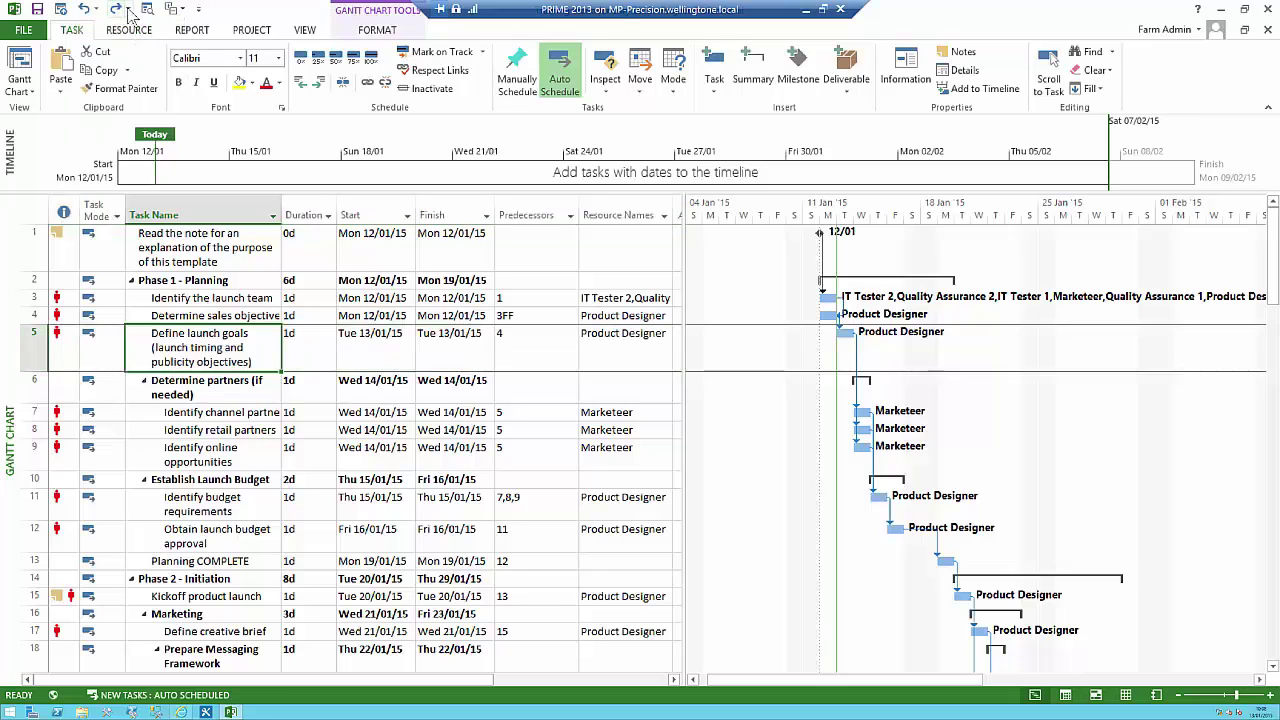
pyautogui.click(128, 10)
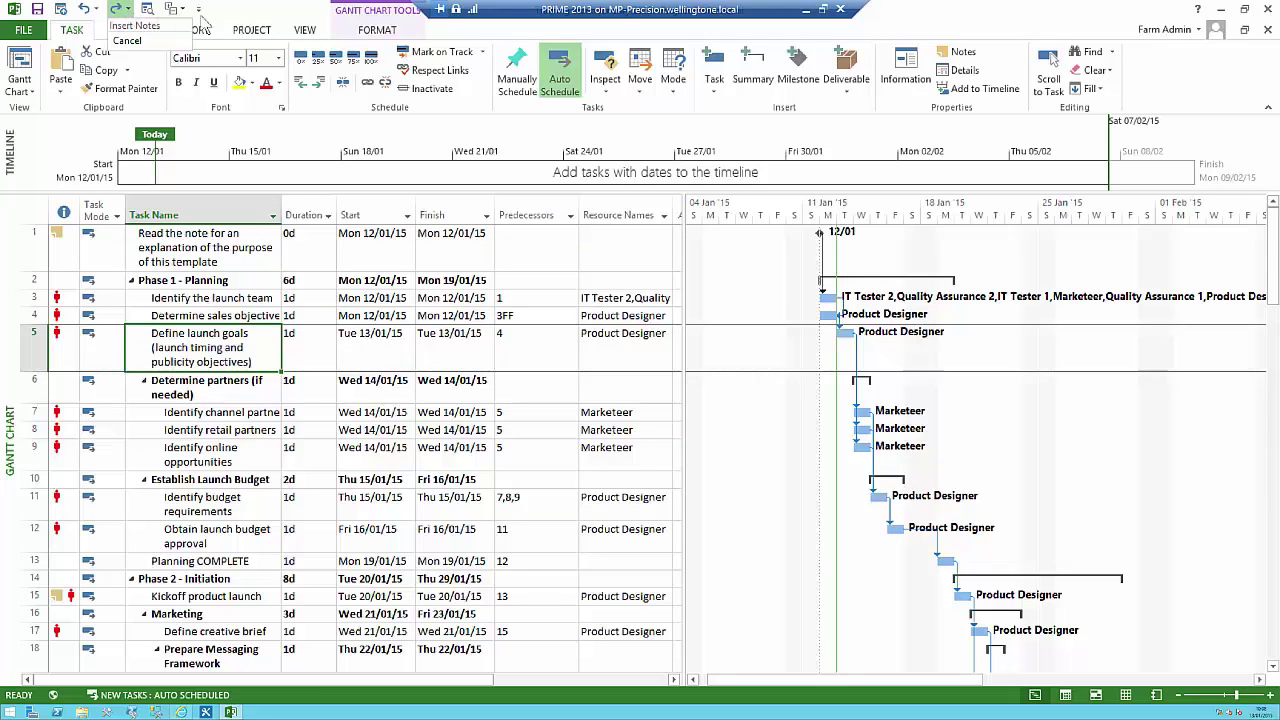
pyautogui.press('Escape')
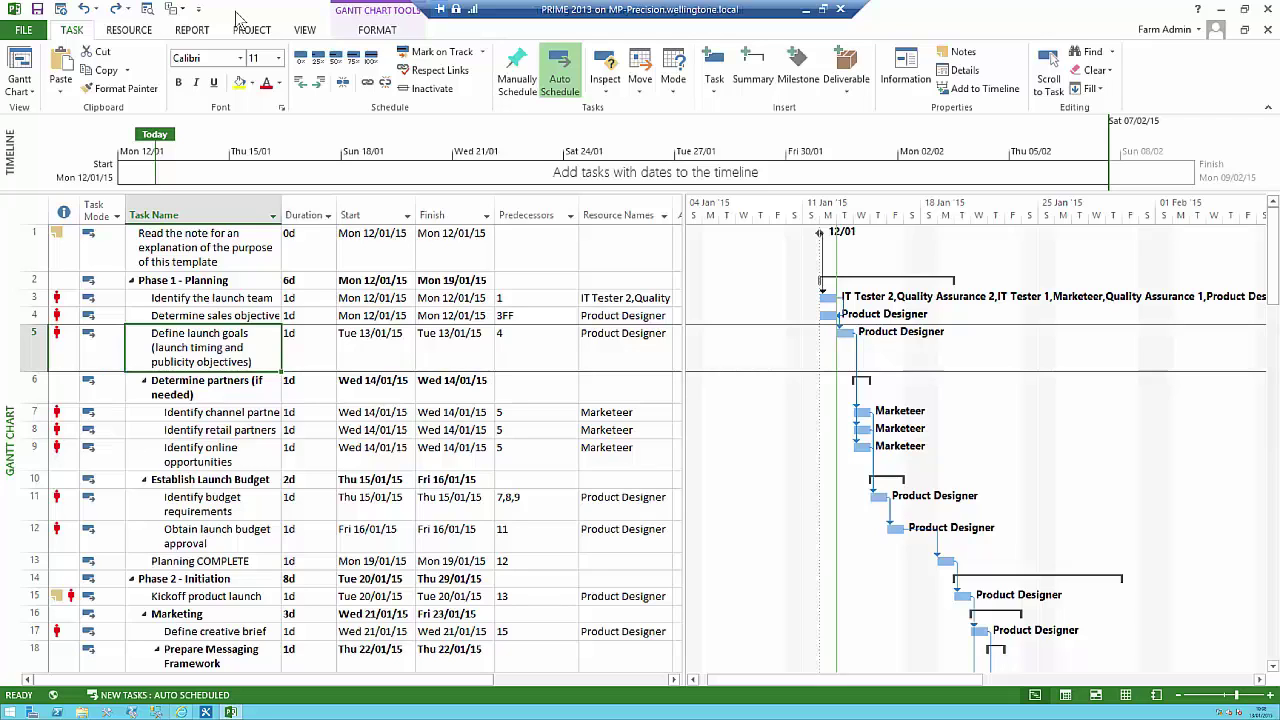
# Step: Collapse the outline to Level 1 and expand Phase 2 - Initiation
pyautogui.click(308, 30)
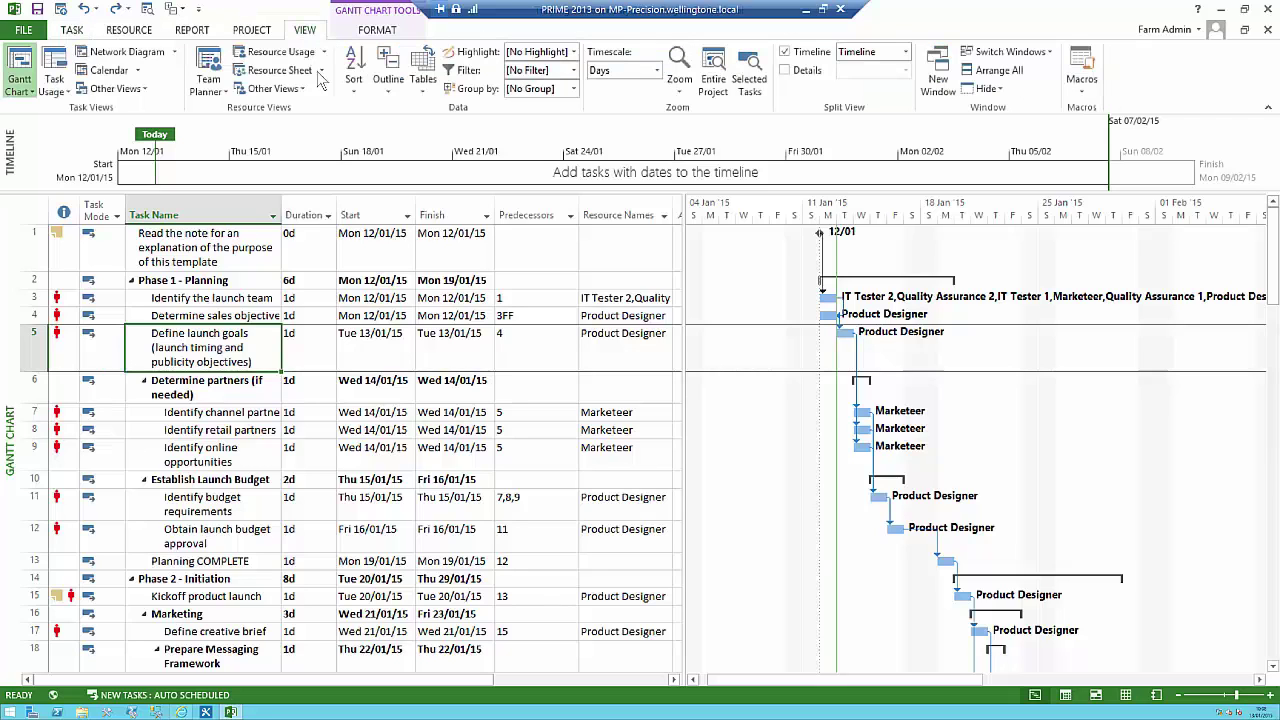
pyautogui.click(390, 94)
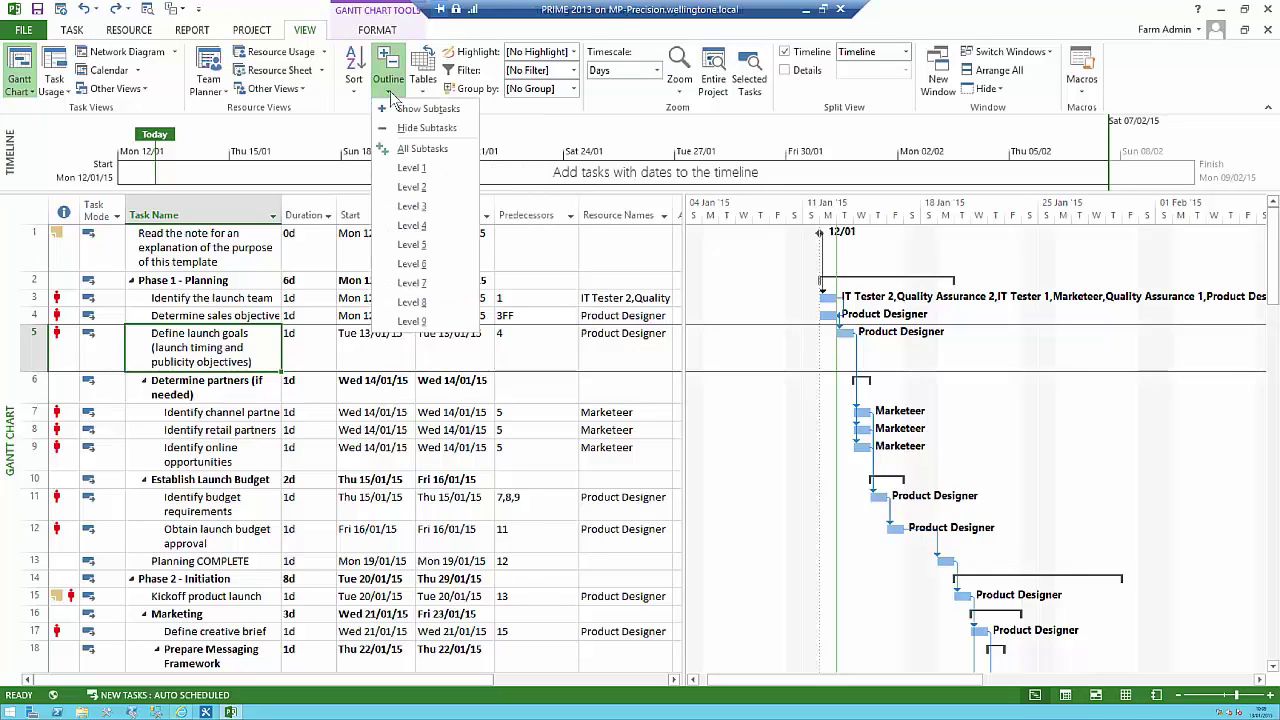
pyautogui.click(422, 172)
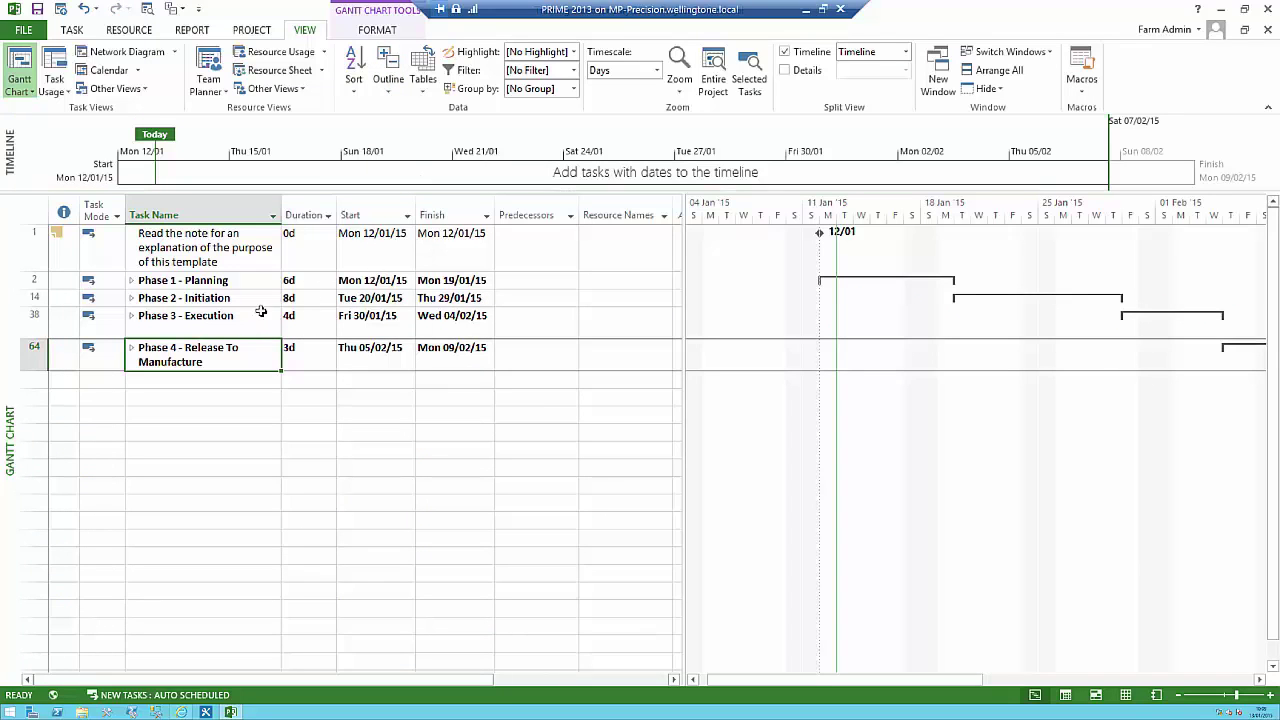
pyautogui.click(131, 298)
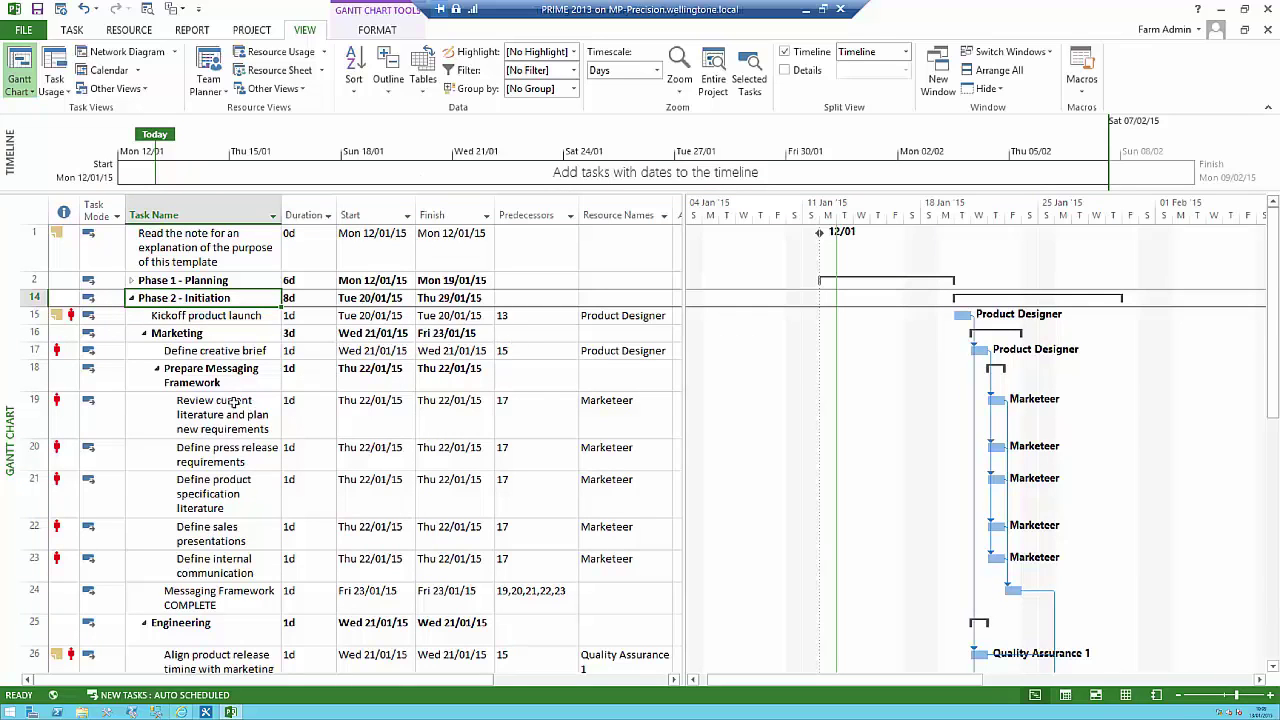
# Step: Collapse back to Level 1 and expand Phase 3 - Execution to show its Marketing tasks
pyautogui.click(390, 99)
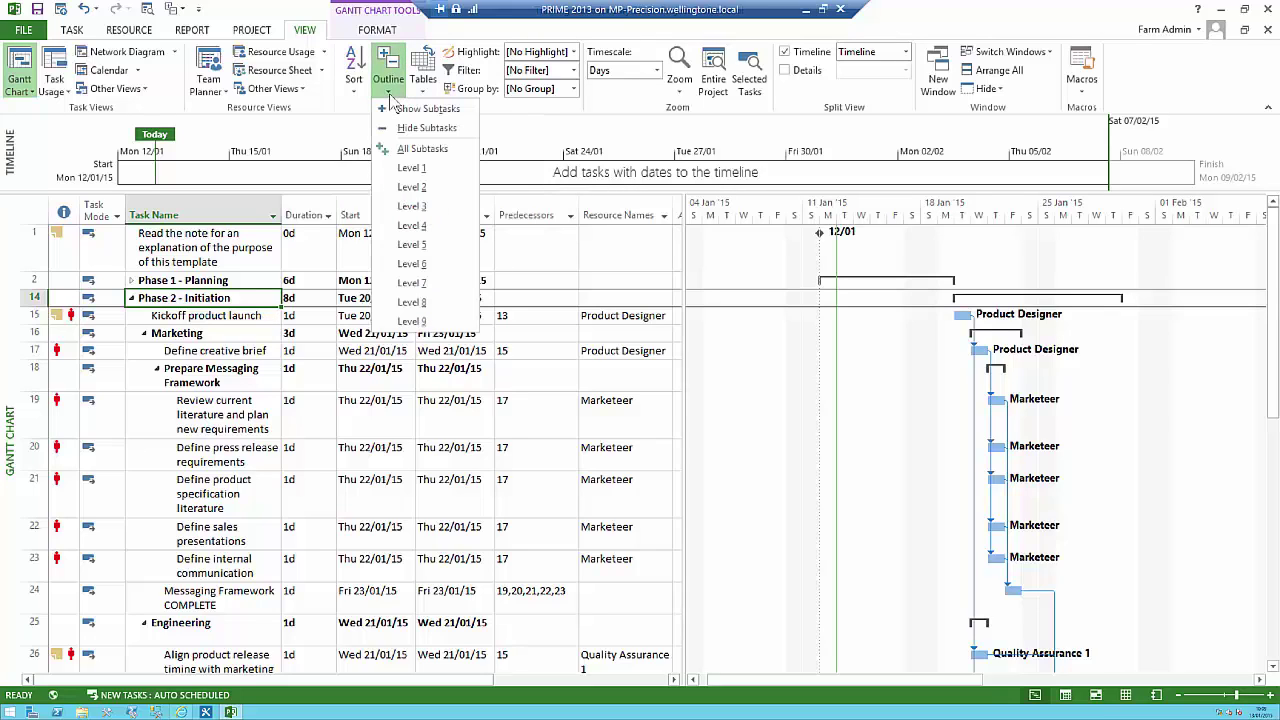
pyautogui.click(431, 167)
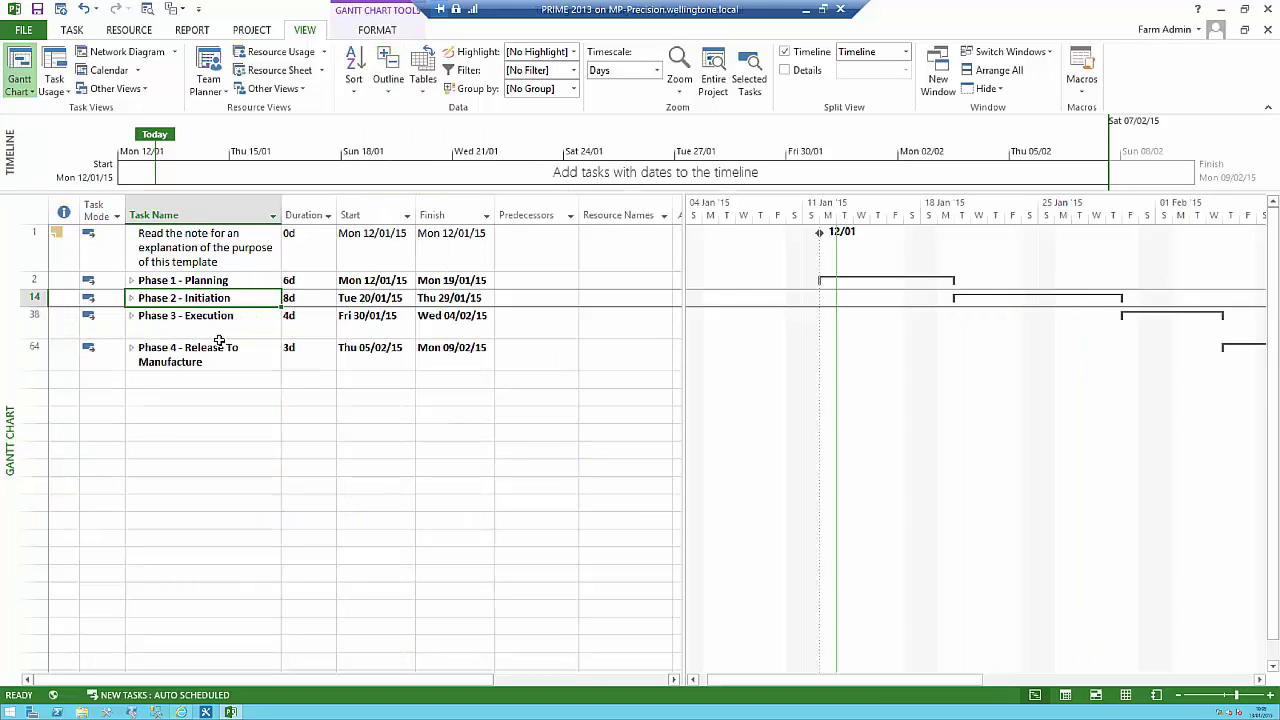
pyautogui.click(131, 317)
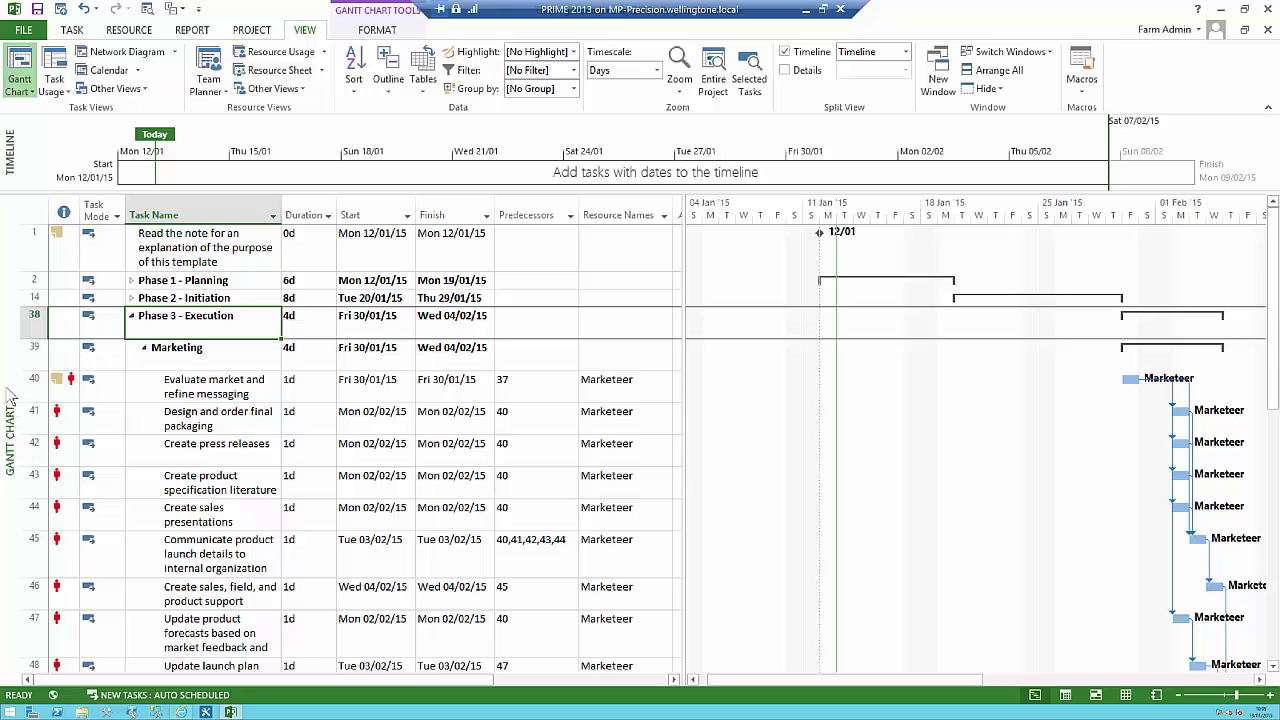
pyautogui.click(37, 208)
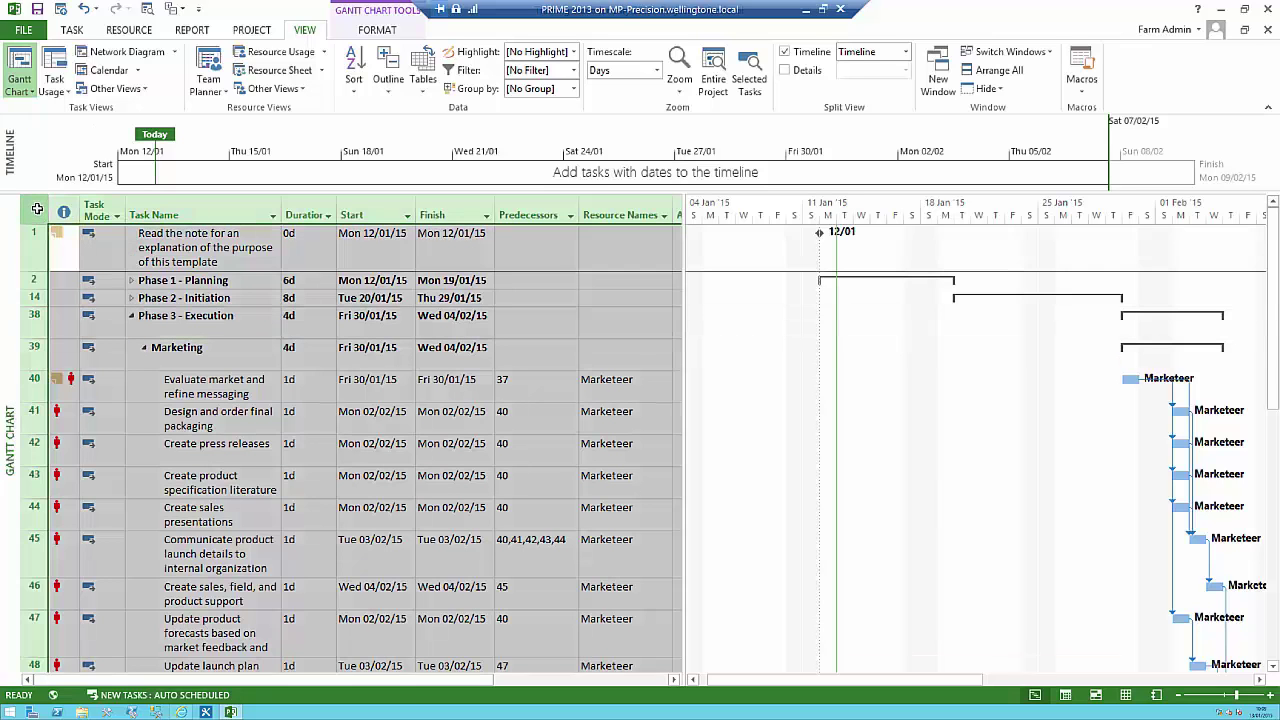
pyautogui.rightClick(37, 208)
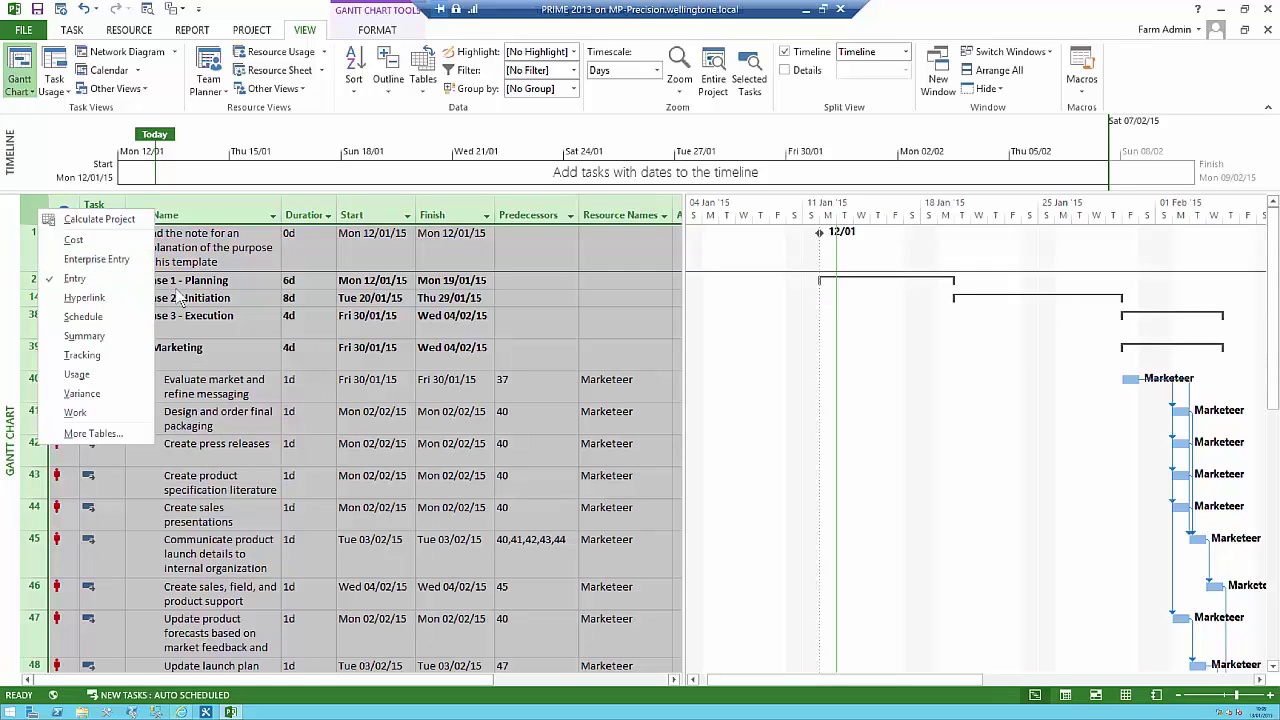
pyautogui.press('Escape')
pyautogui.click(232, 381)
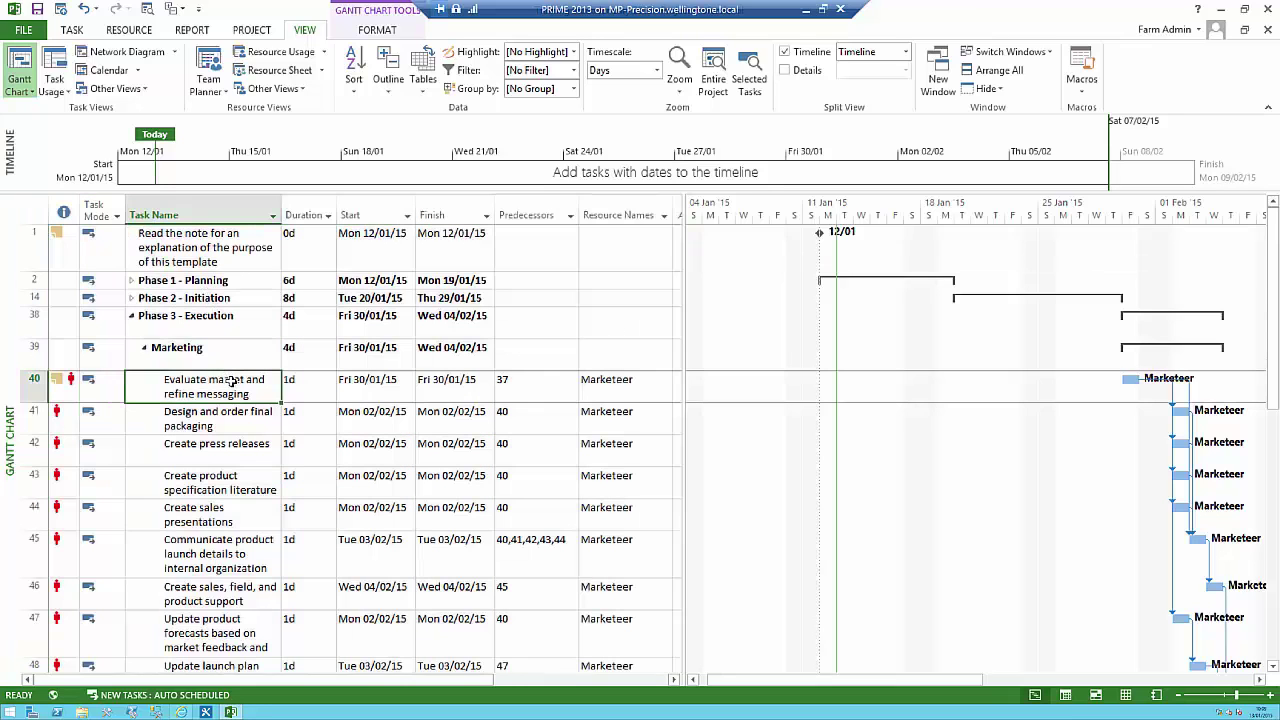
# Step: Switch to the Tracking Gantt view and check its list of available tables
pyautogui.rightClick(10, 286)
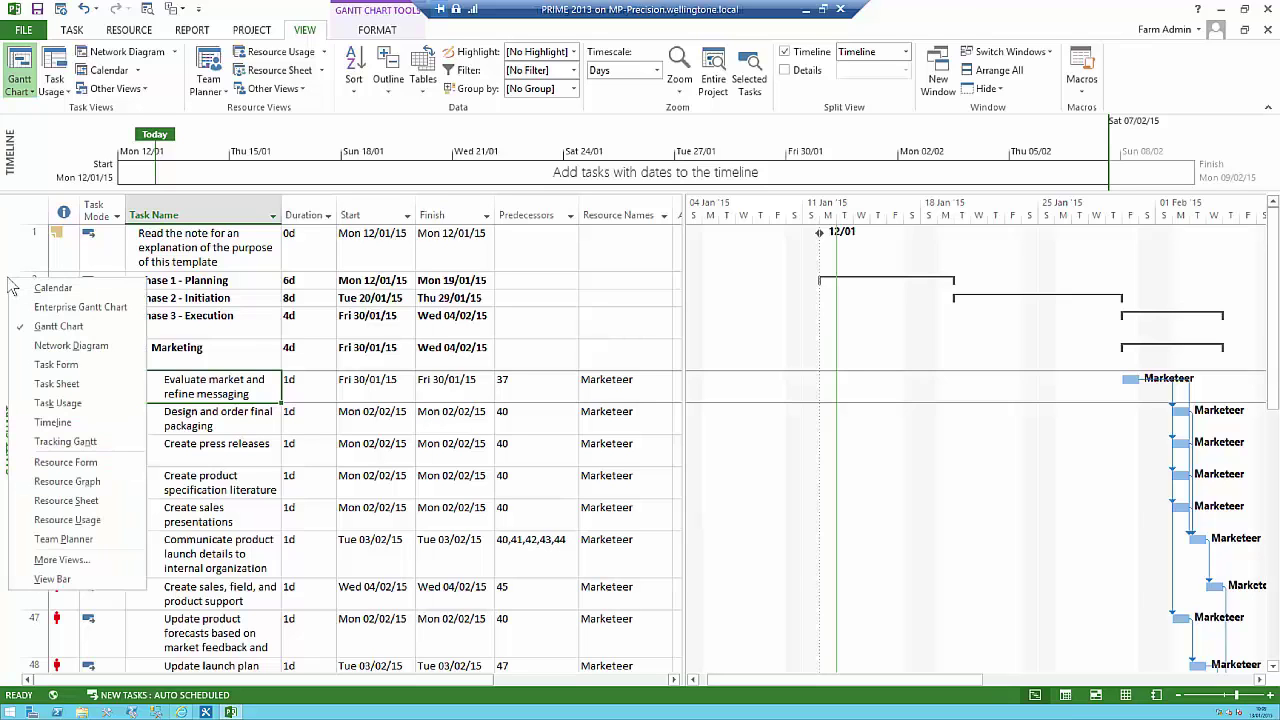
pyautogui.click(95, 447)
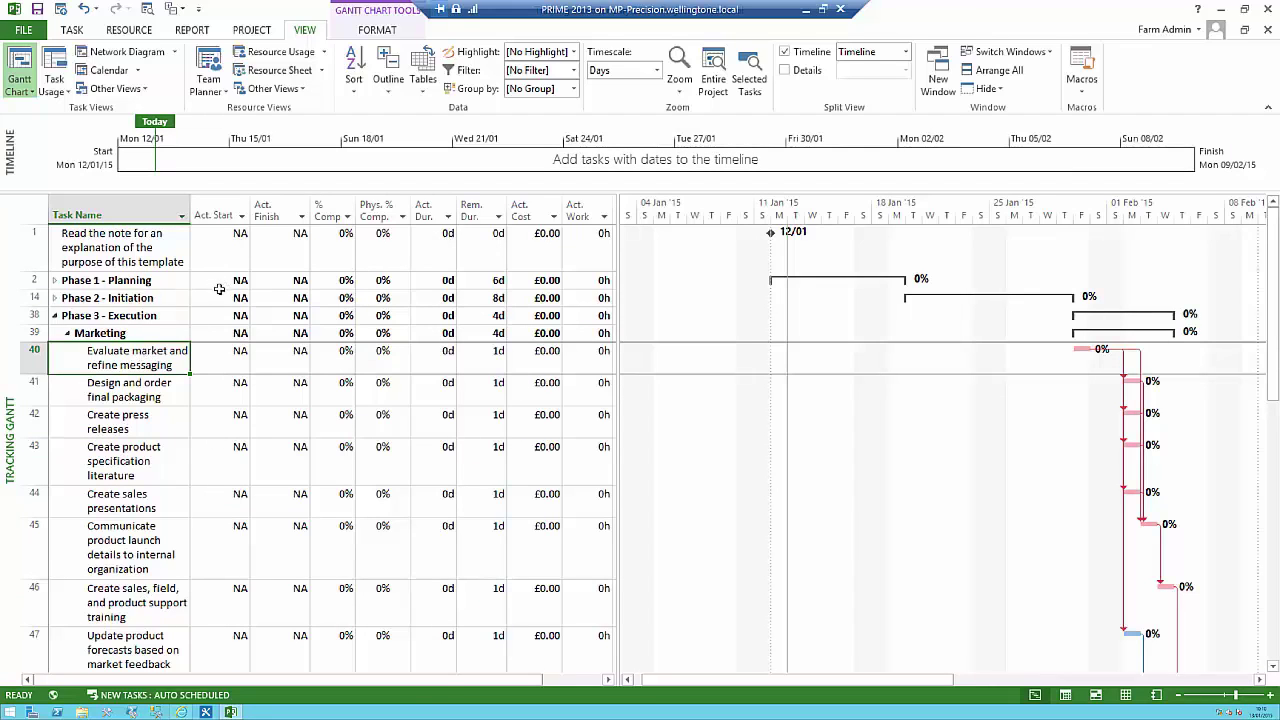
pyautogui.click(33, 213)
pyautogui.rightClick(33, 213)
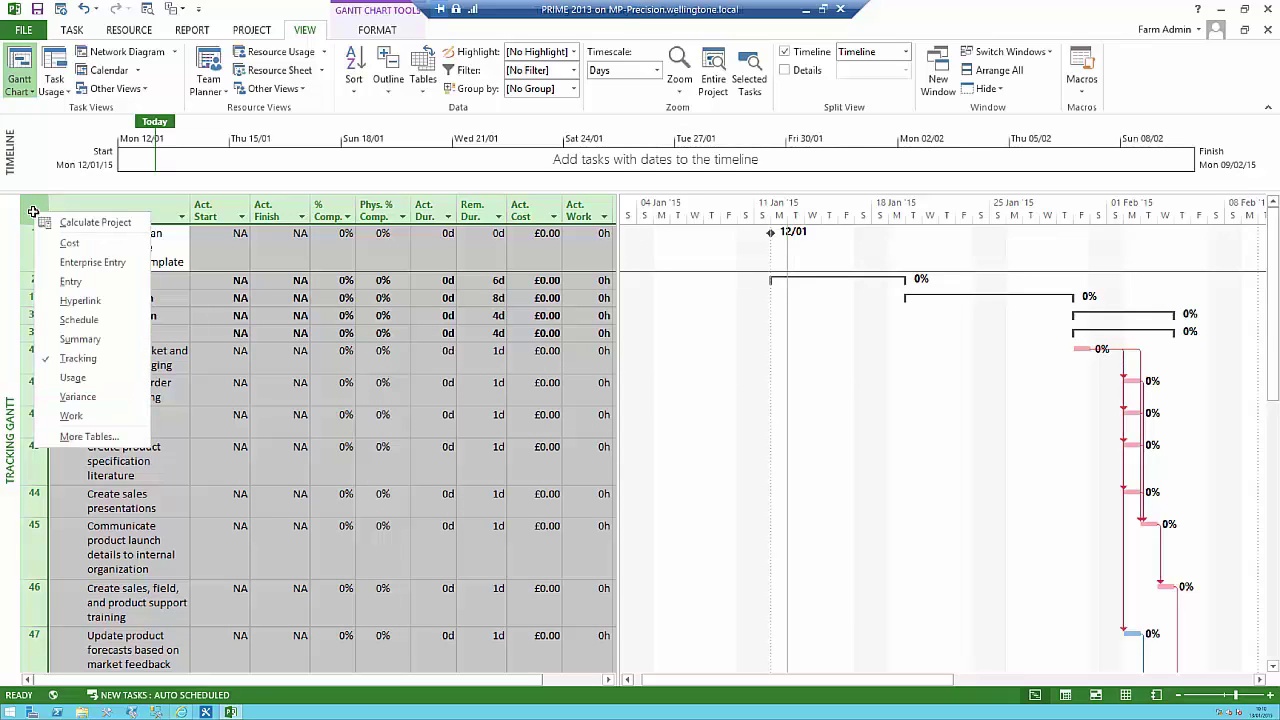
pyautogui.press('Escape')
# Step: Expand the outline to show all subtasks
pyautogui.click(172, 356)
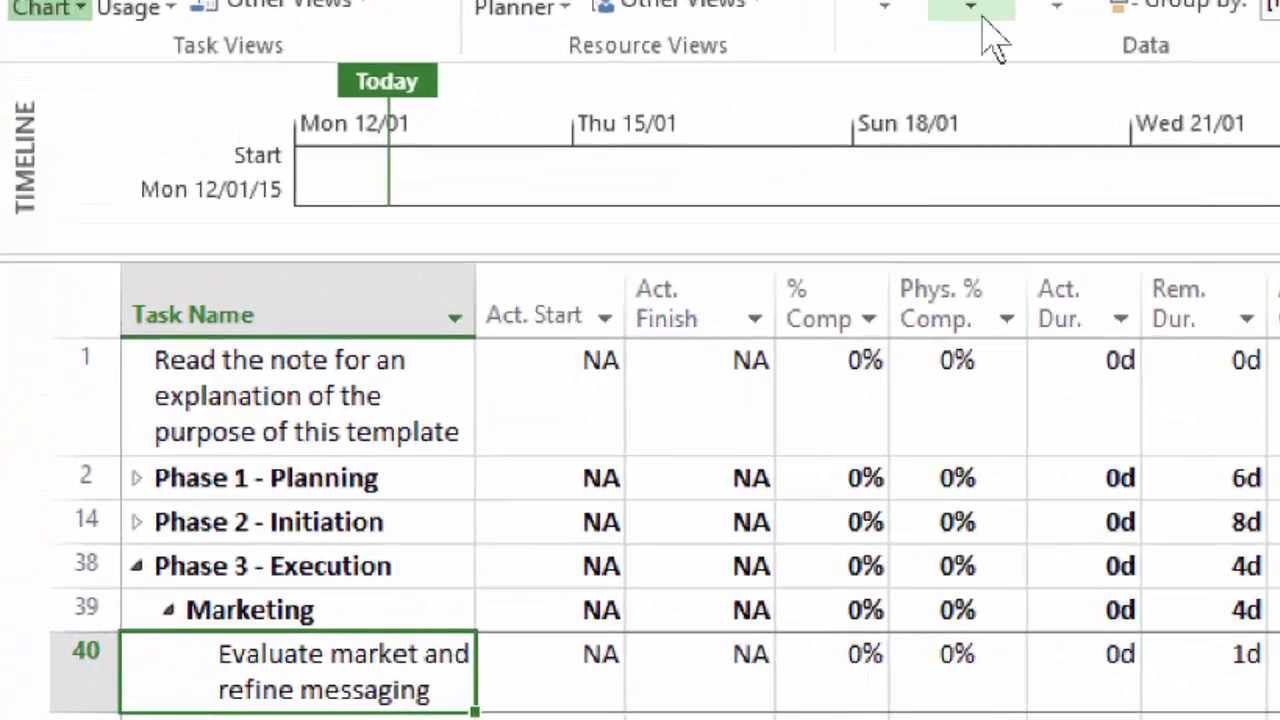
pyautogui.click(982, 12)
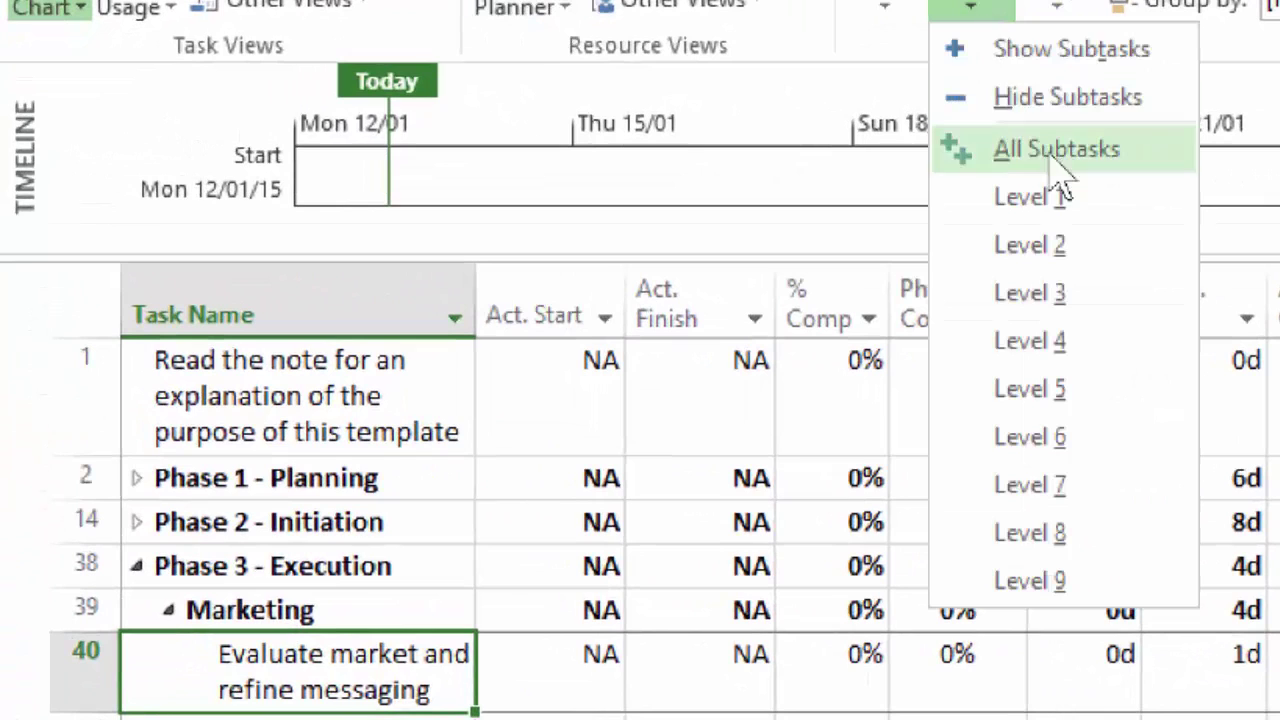
pyautogui.click(976, 156)
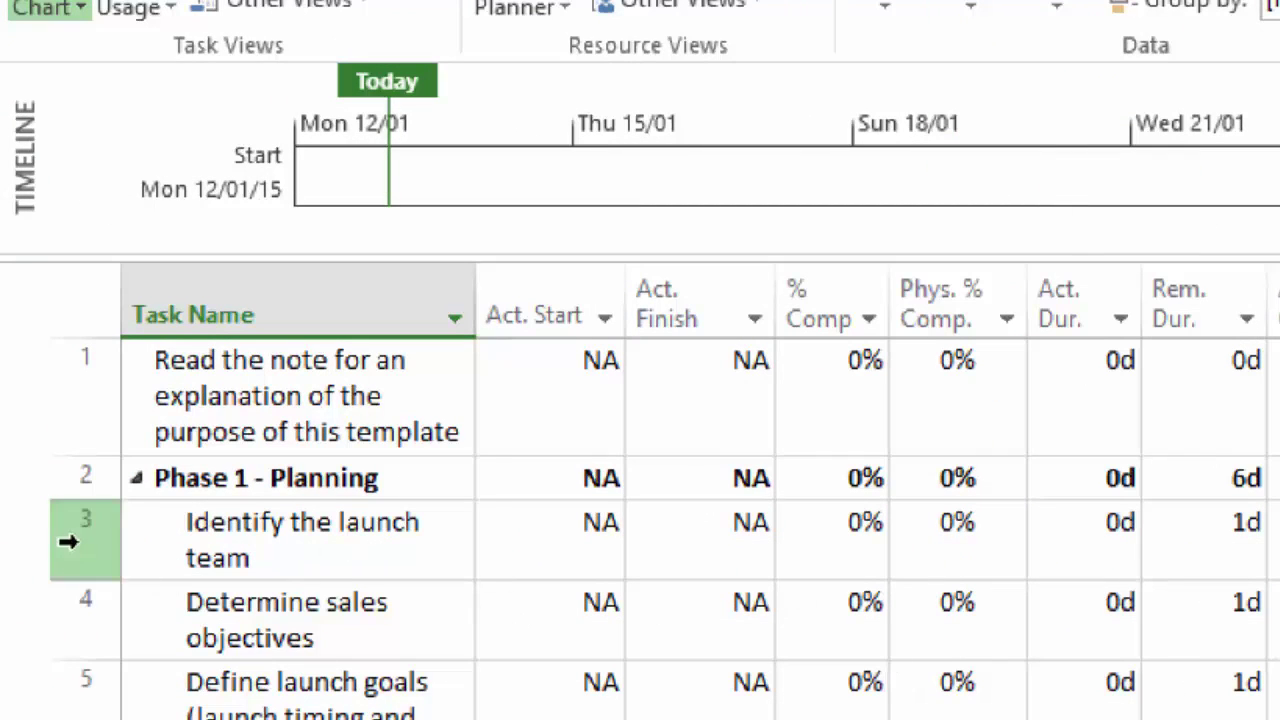
# Step: Return to the Gantt Chart view and select the Define launch goals task
pyautogui.rightClick(18, 520)
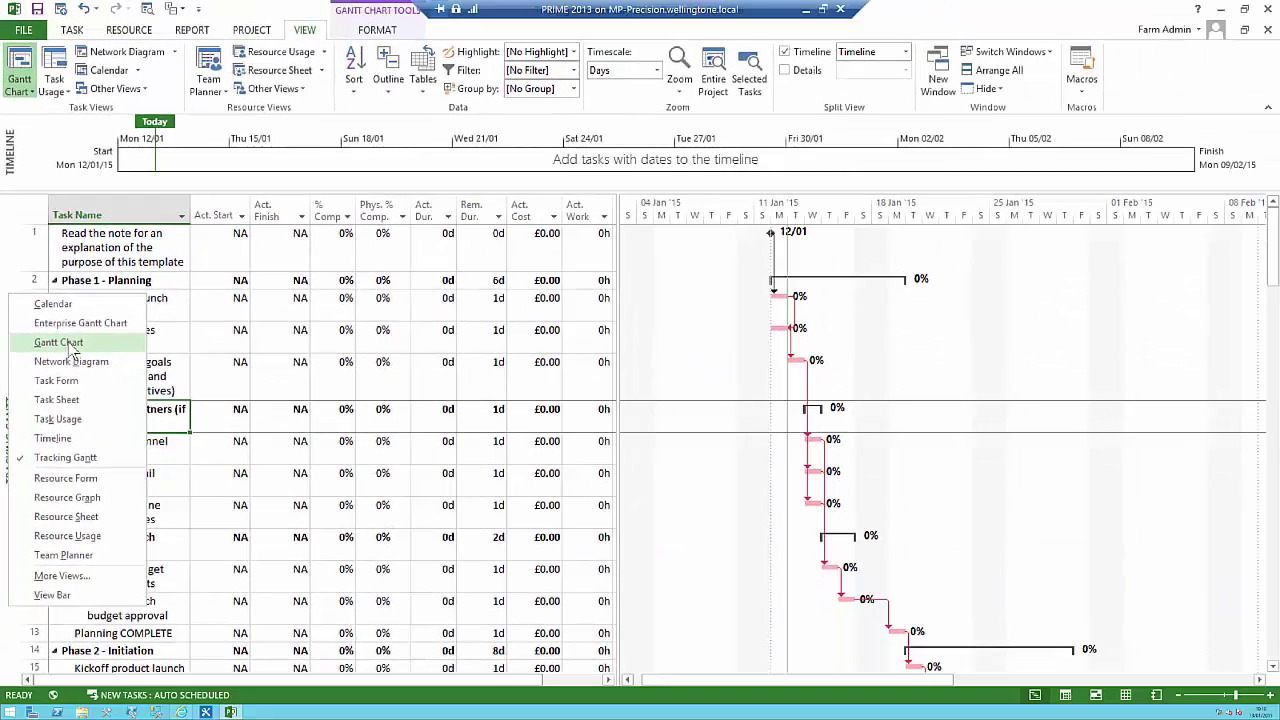
pyautogui.click(180, 650)
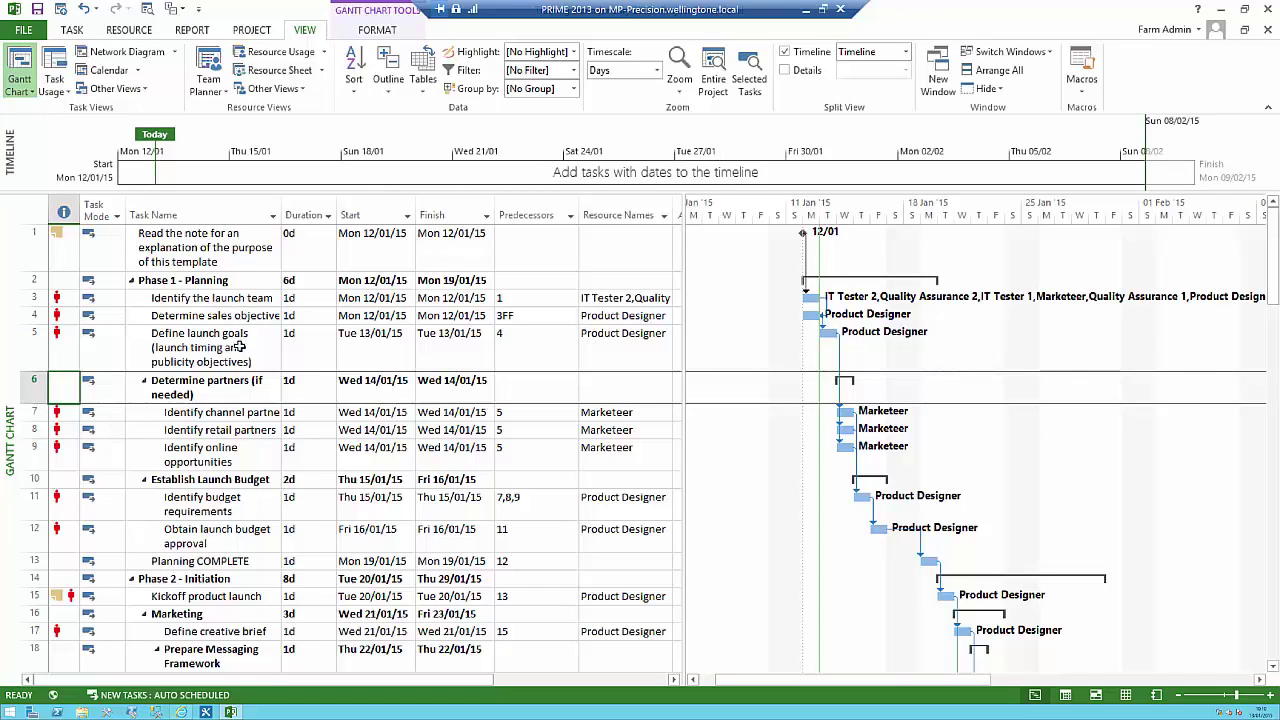
pyautogui.click(240, 347)
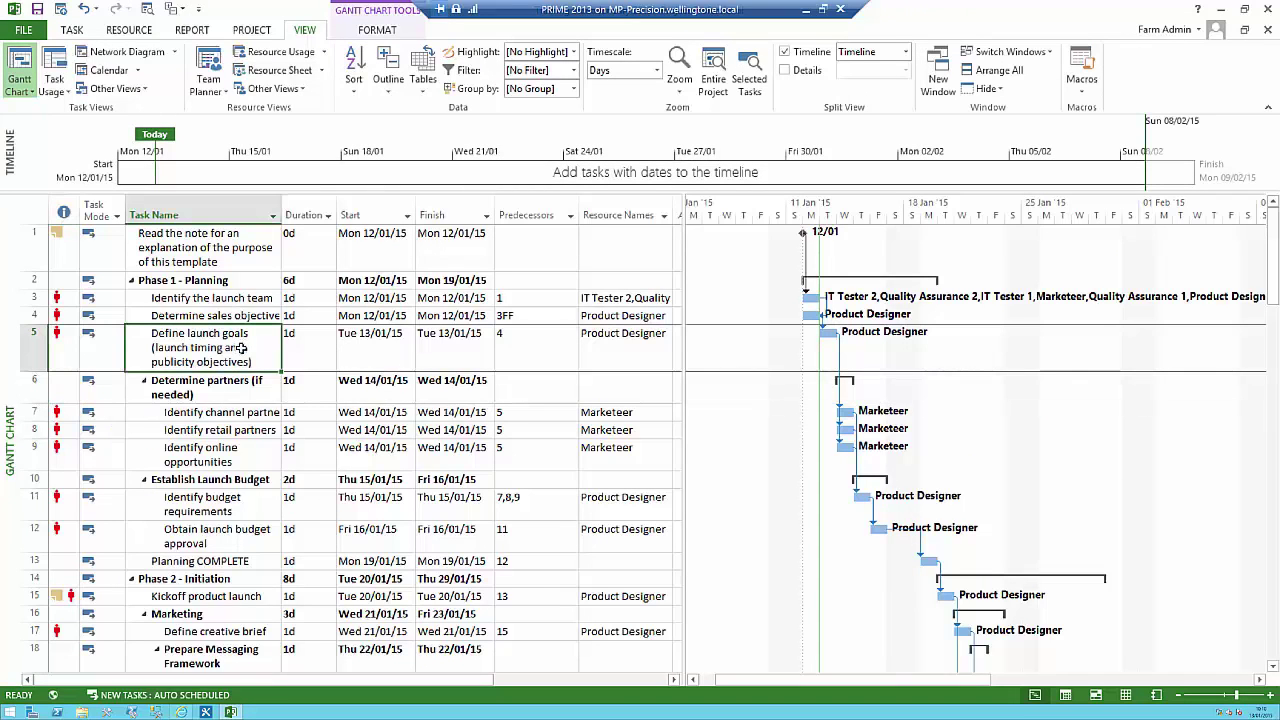